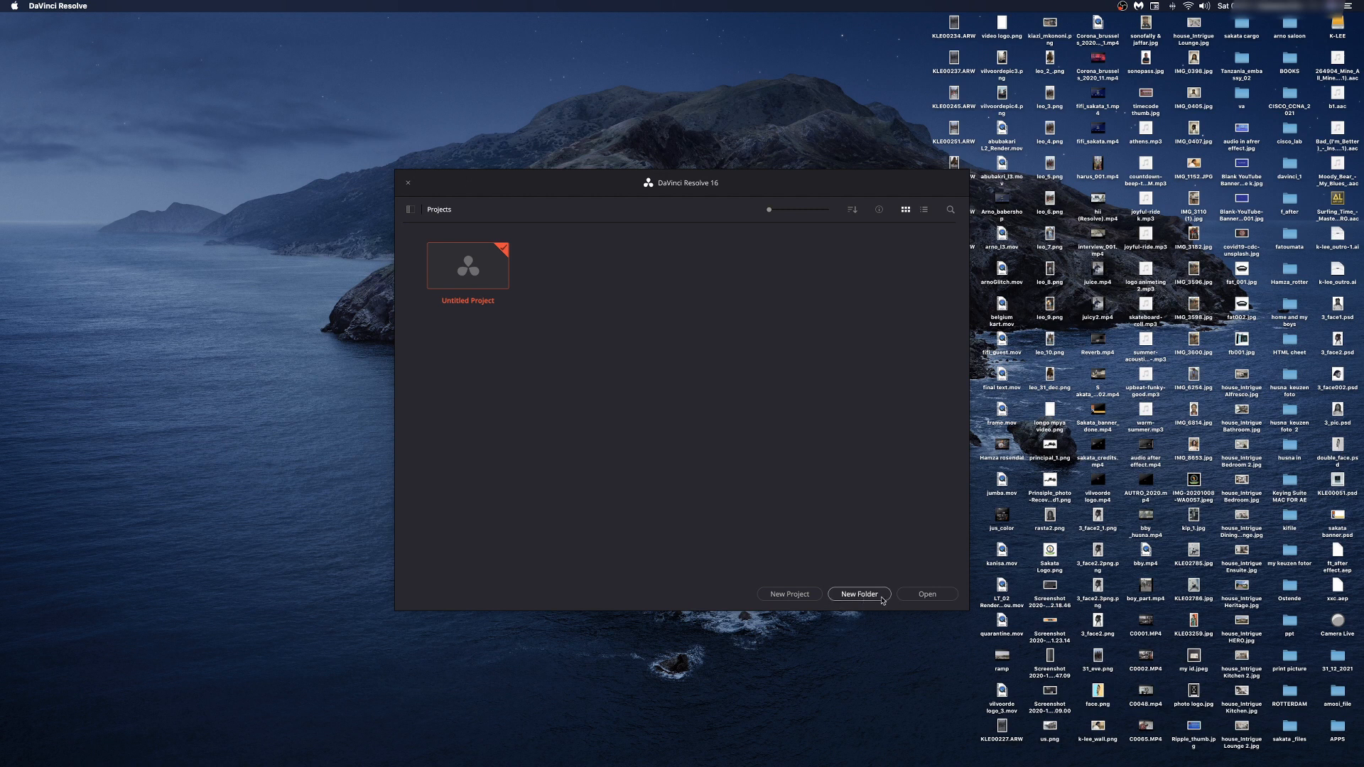
Step: Create a new project named 'K-lee project'
left_click(790, 595)
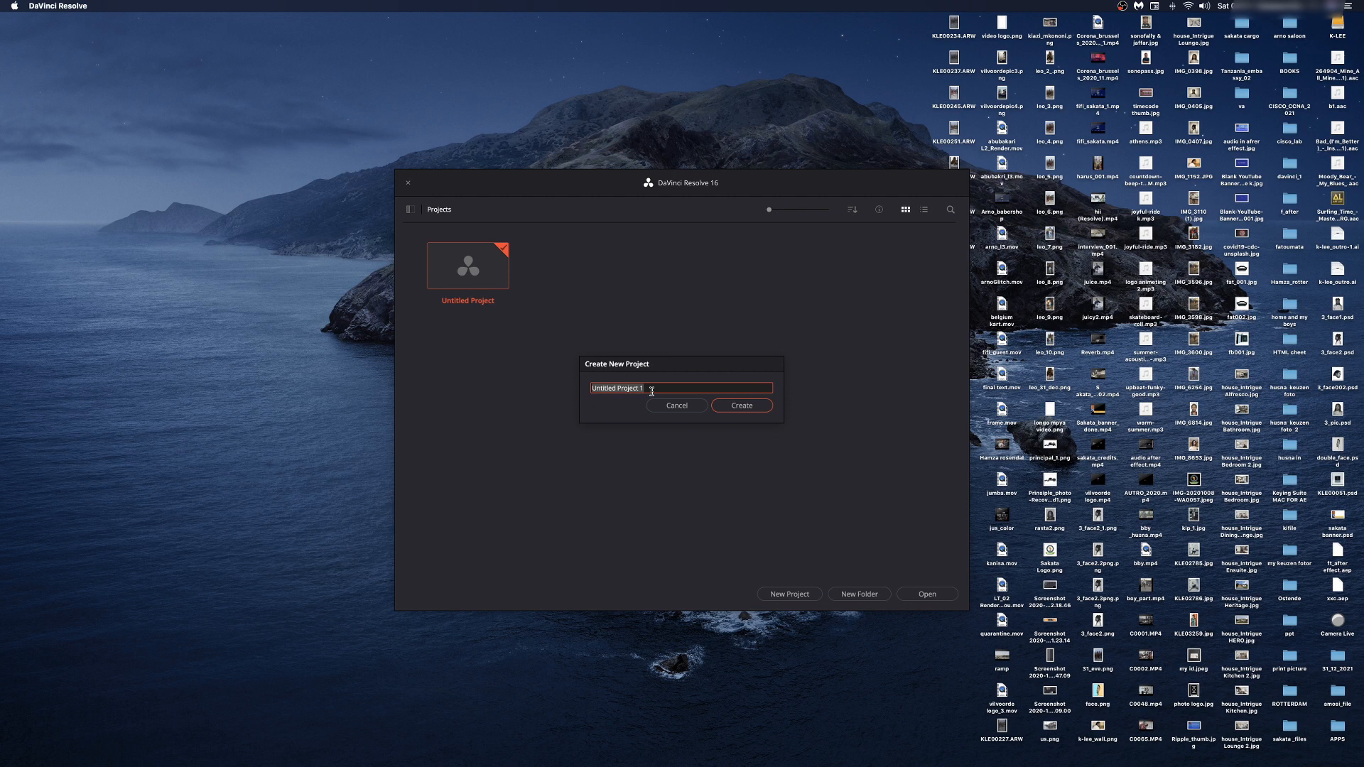
type("K-lee p")
left_click(751, 410)
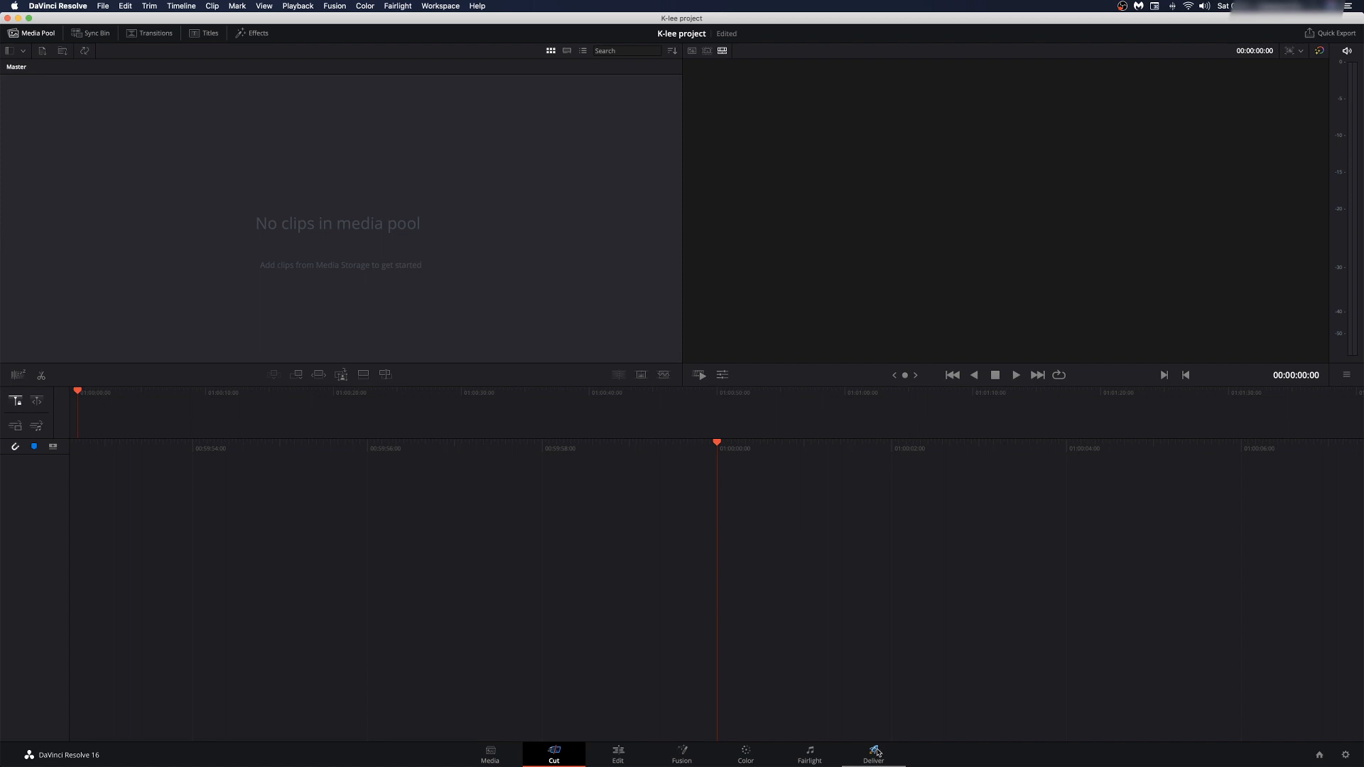
Step: Go to the Edit page from the page tabs at the bottom of the window
left_click(618, 754)
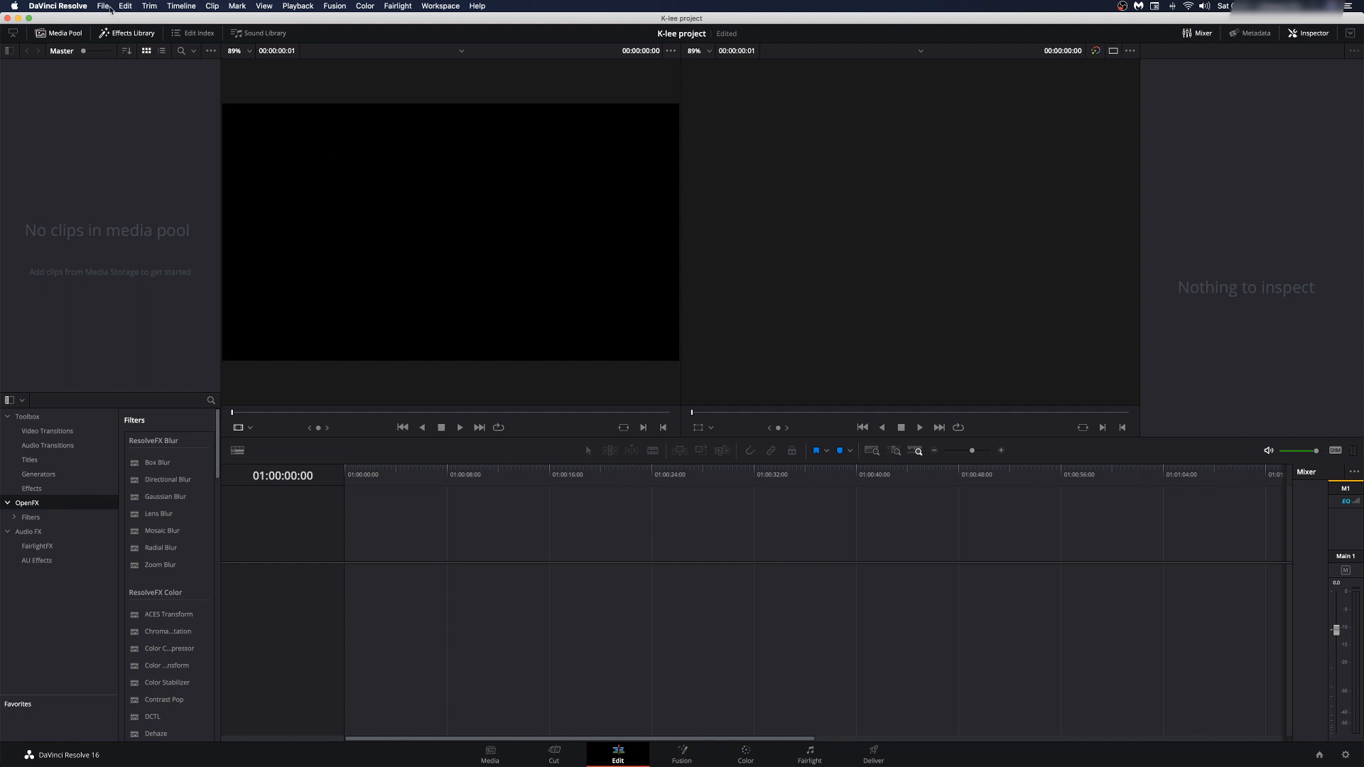
Step: Hide the Effects Library, show the Edit Index, and leave the viewers in dual source/timeline mode
left_click(12, 36)
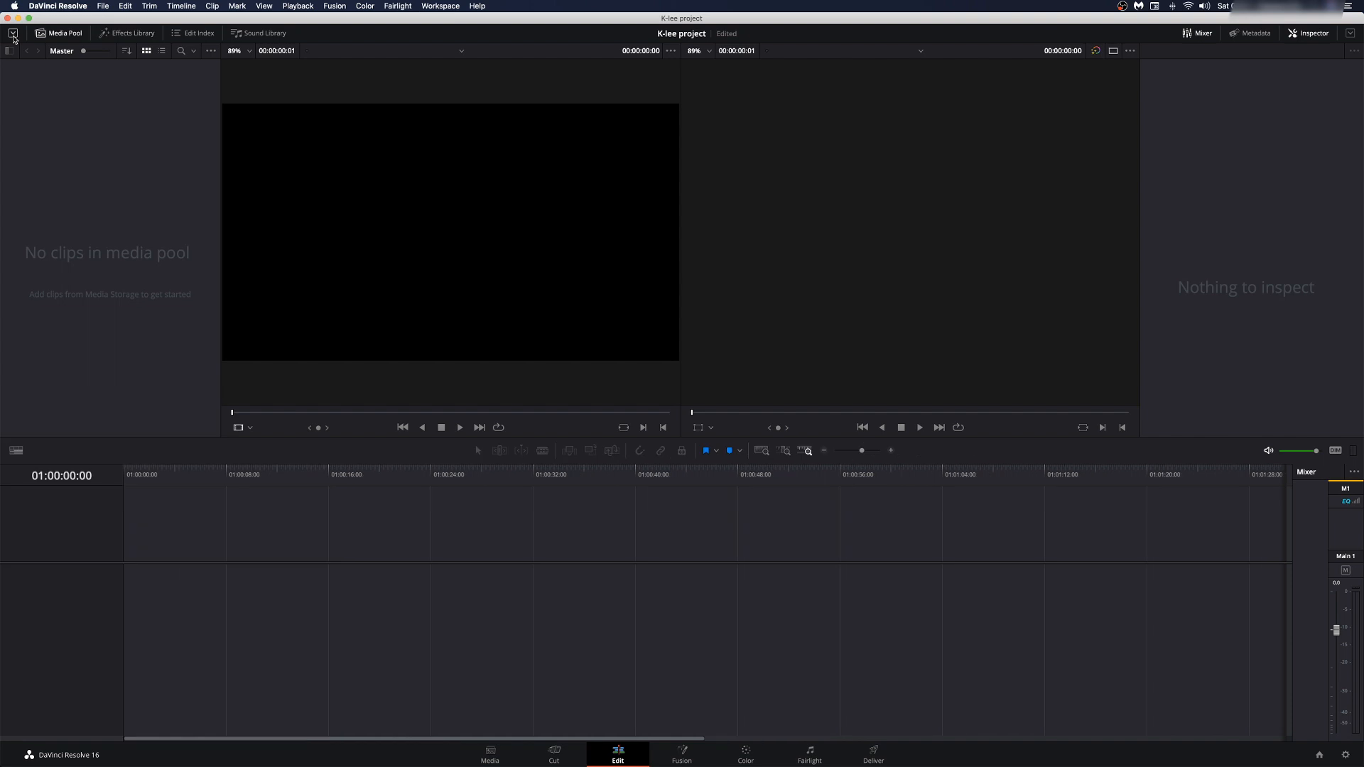
left_click(193, 32)
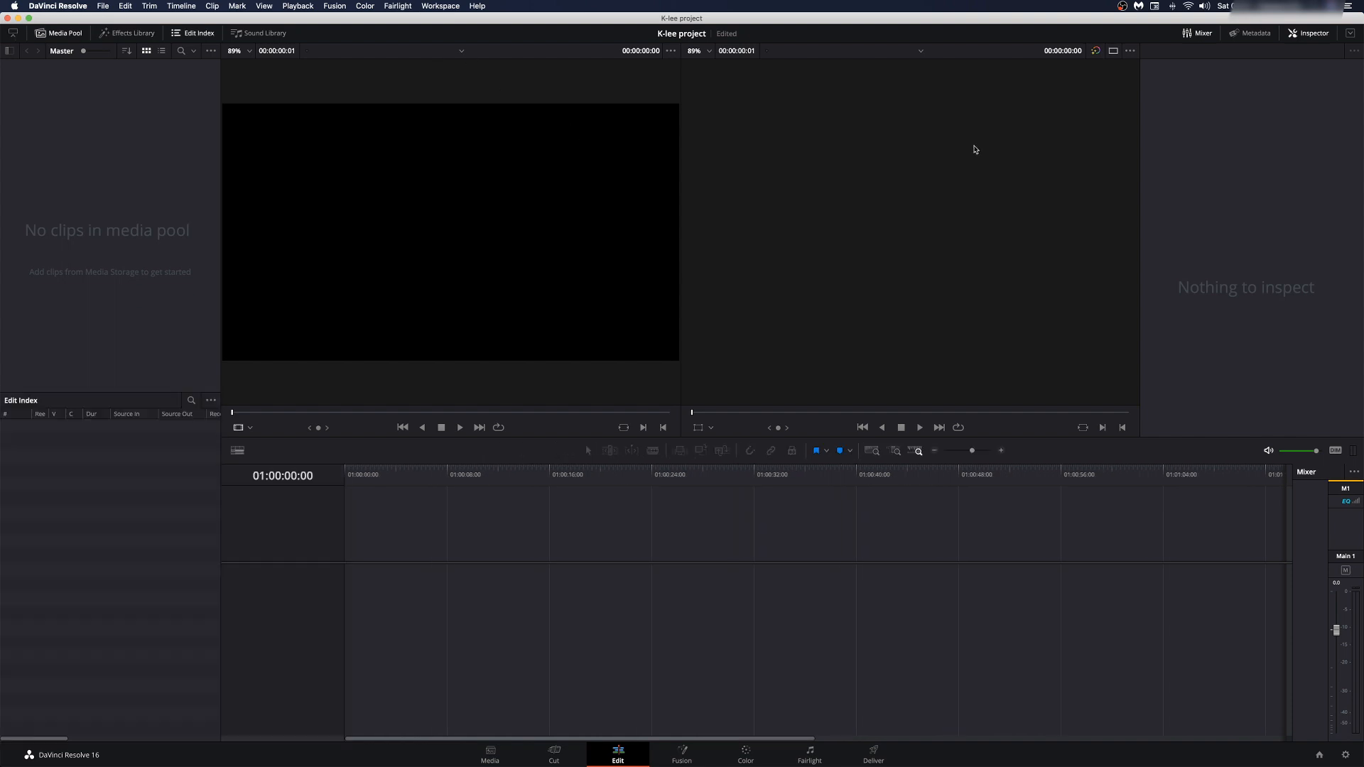
left_click(1113, 51)
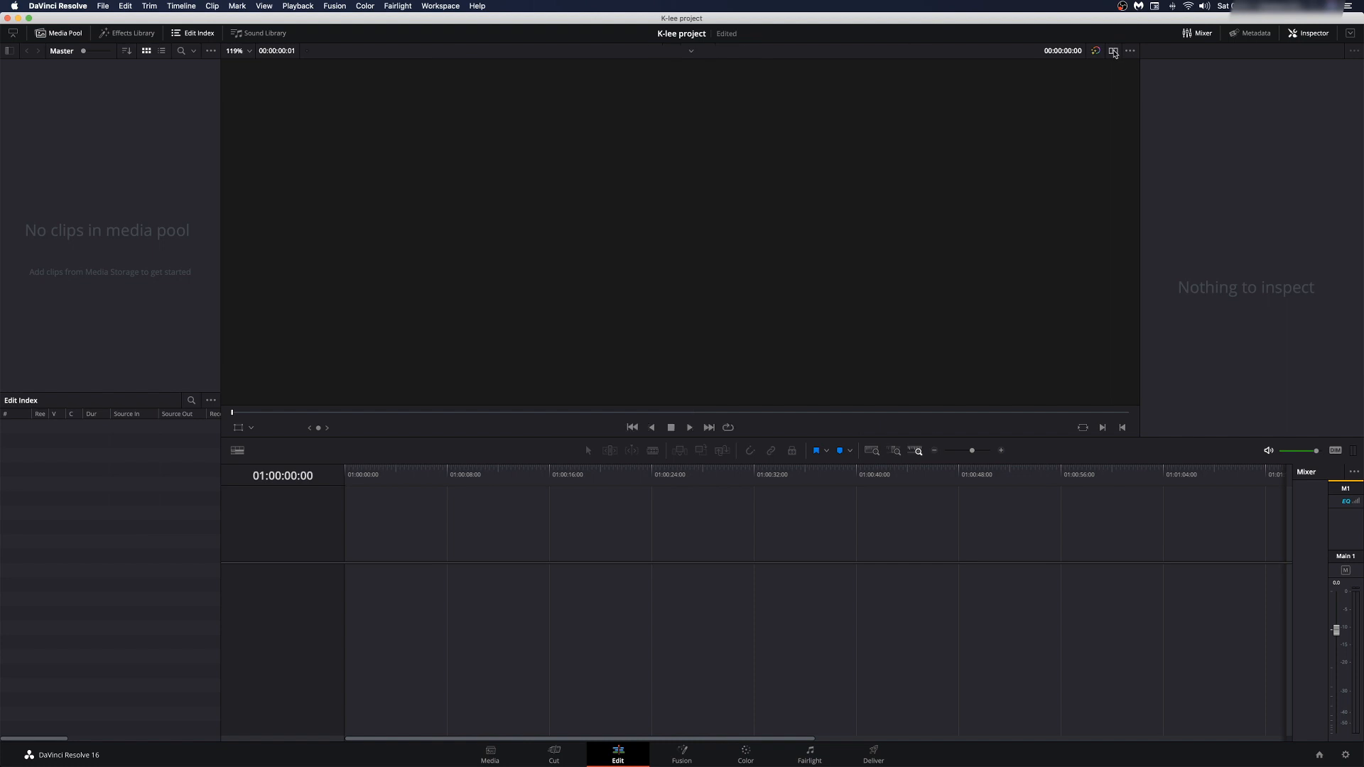
left_click(1113, 51)
left_click(1114, 51)
left_click(1113, 51)
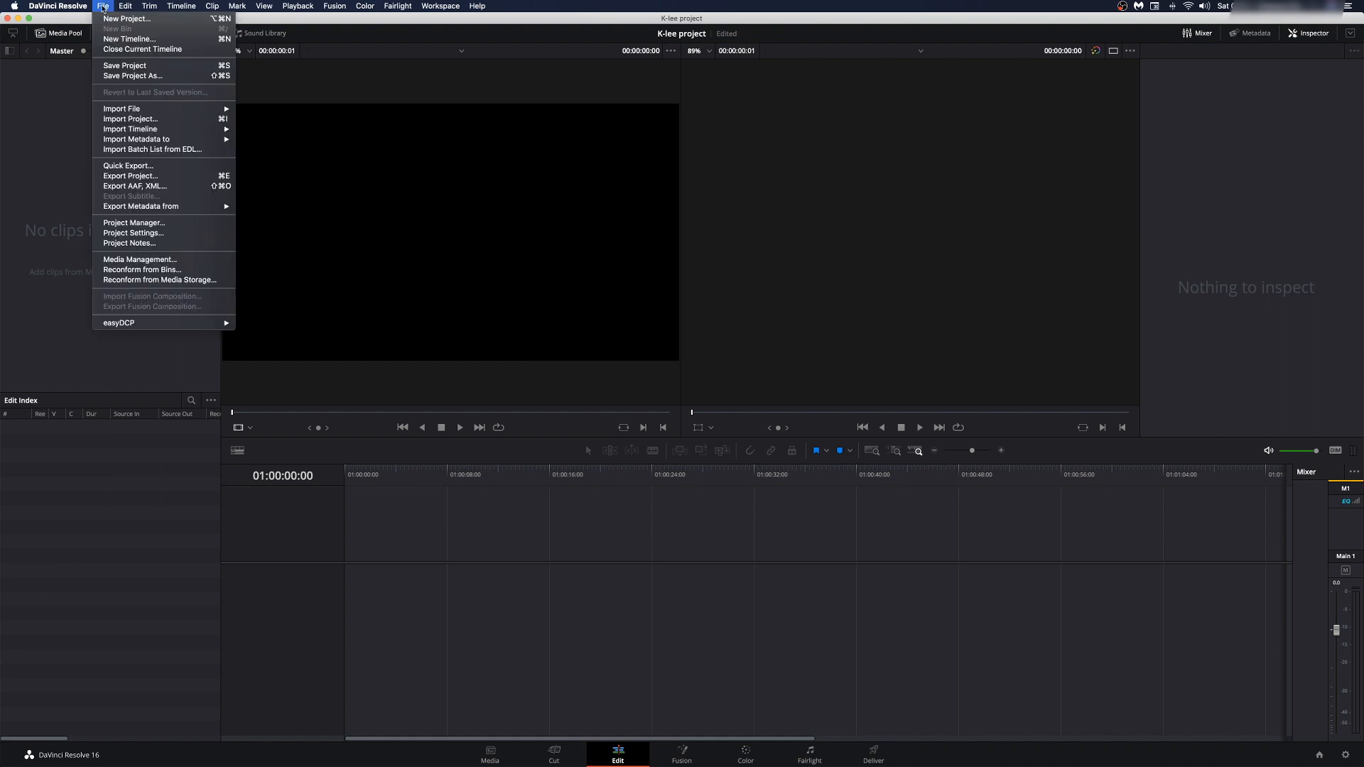
Step: Import C0009.MP4 from Desktop/davinci_1 into the media pool without changing the project frame rate
mouse_move(141, 109)
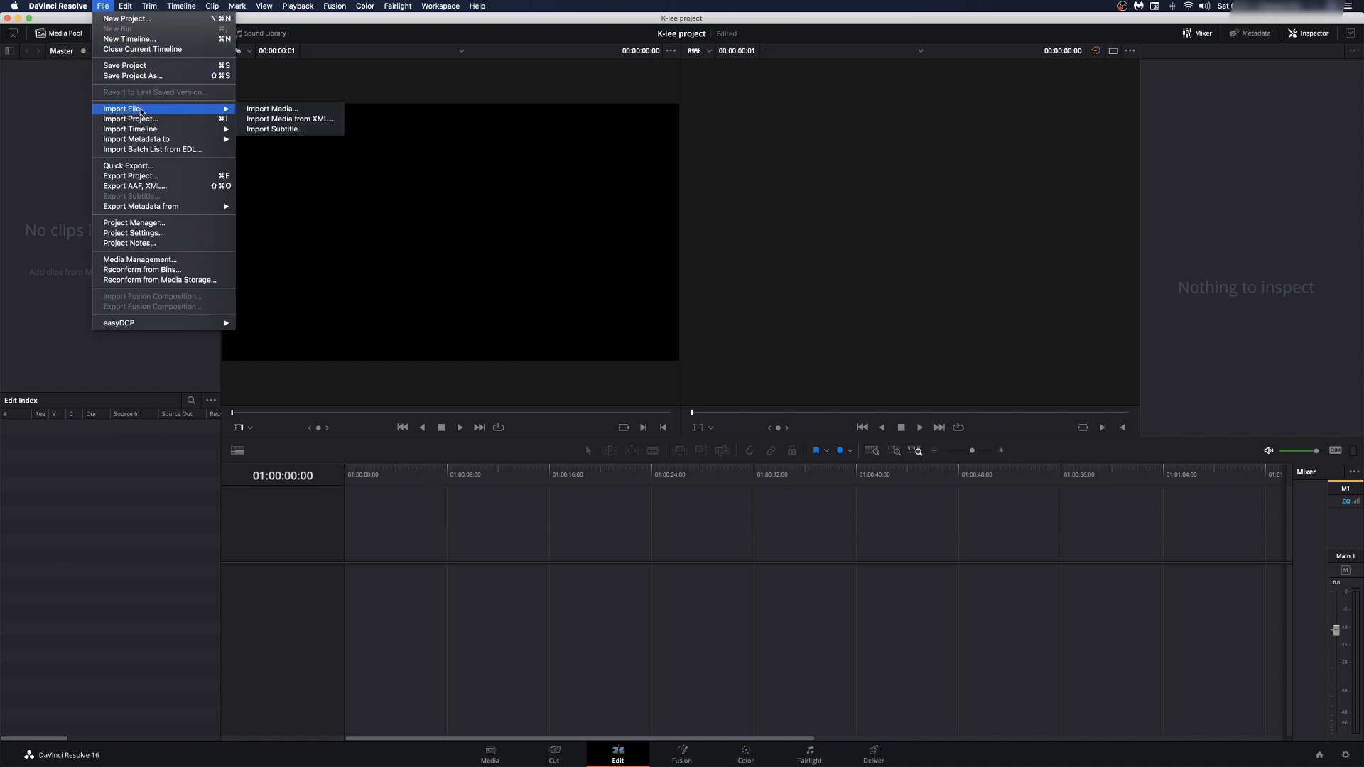
left_click(298, 110)
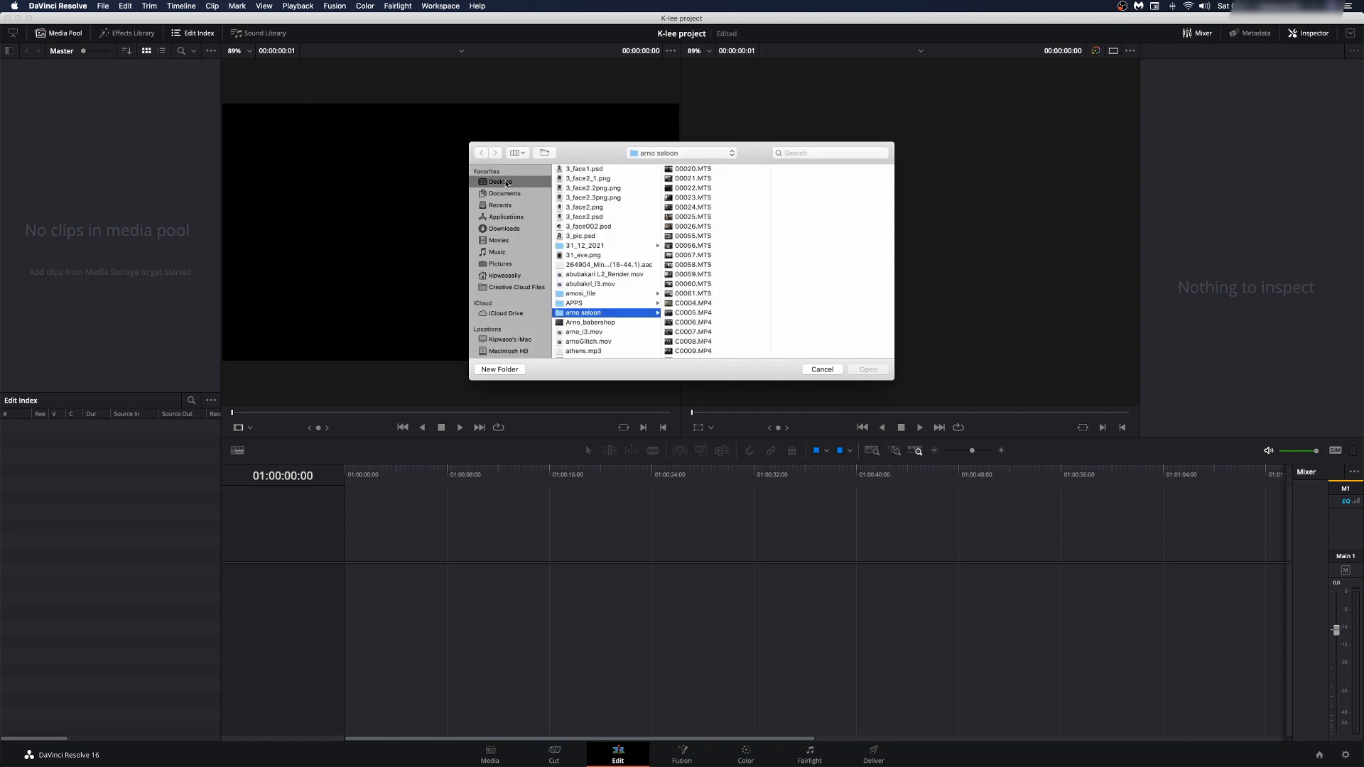
left_click(505, 183)
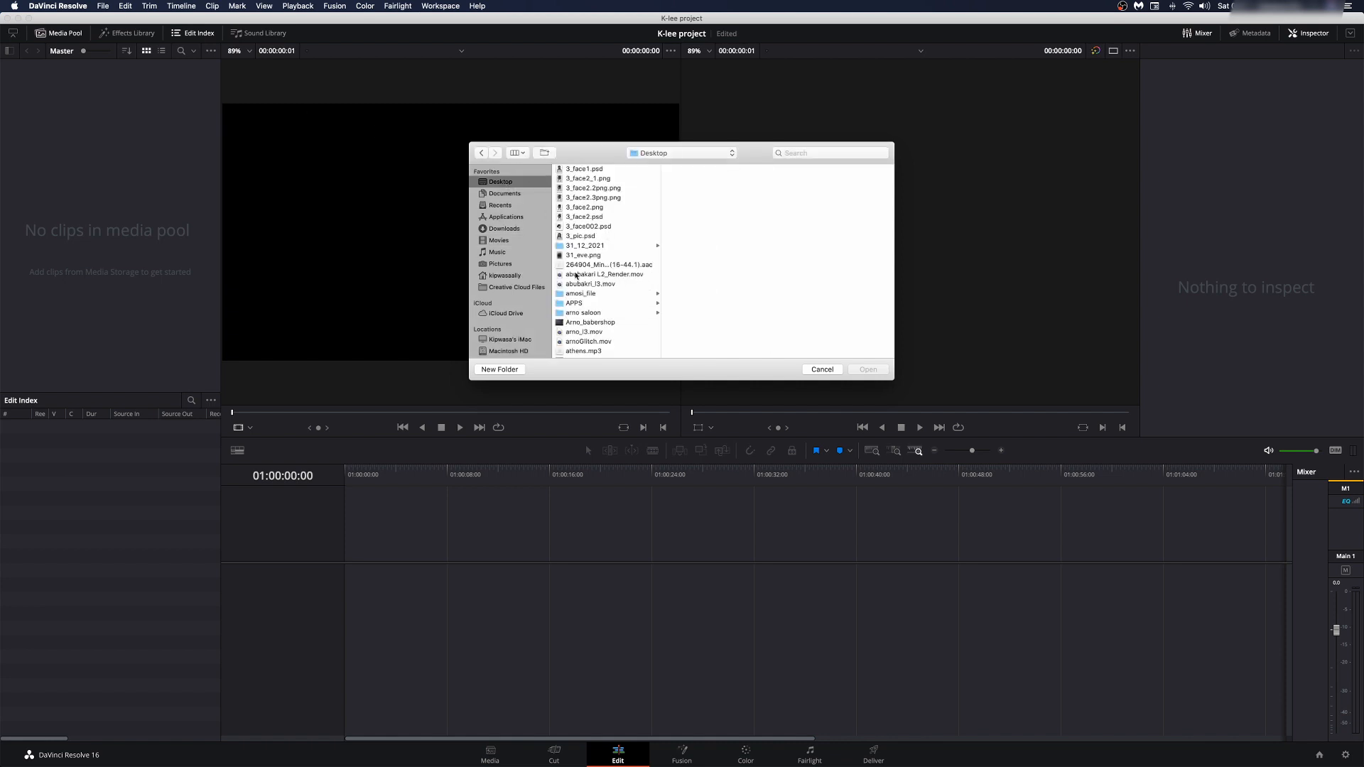
scroll(576, 276, "down", 10)
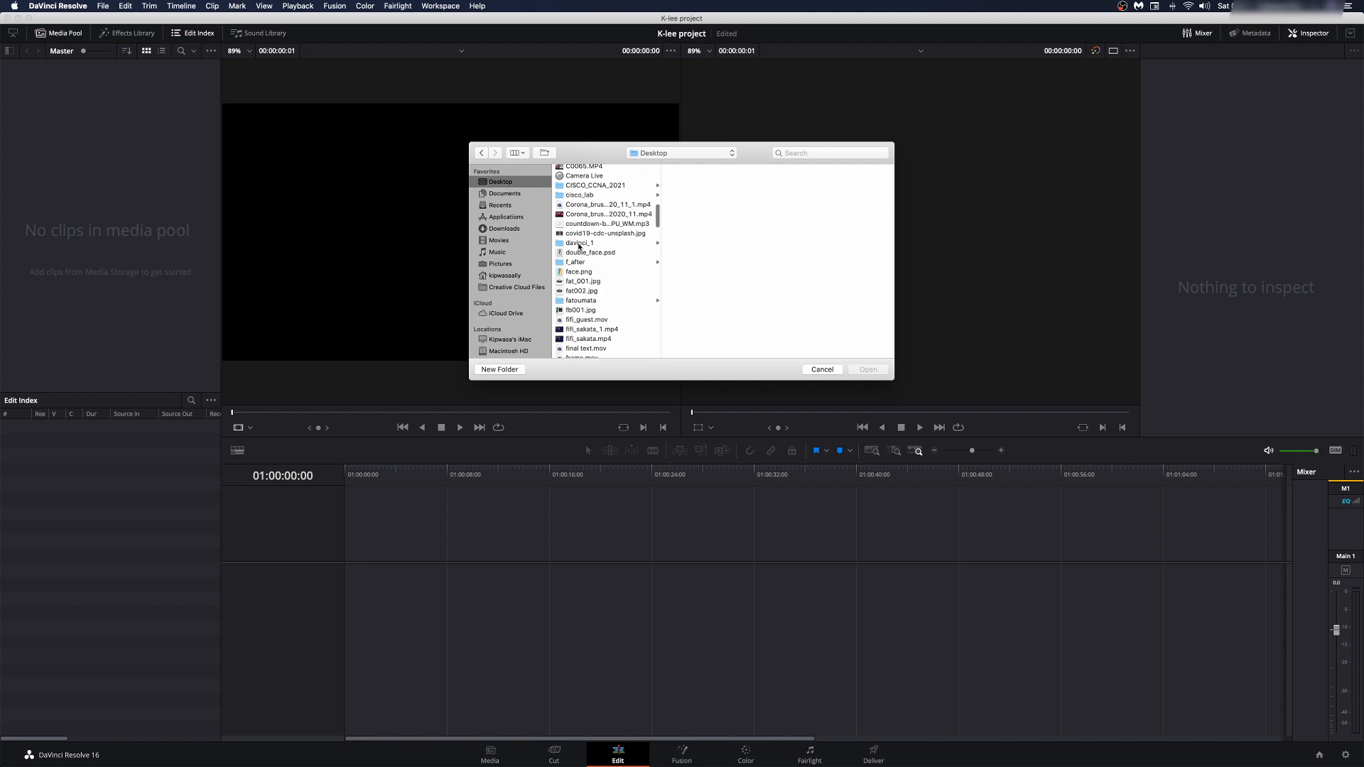
left_click(584, 244)
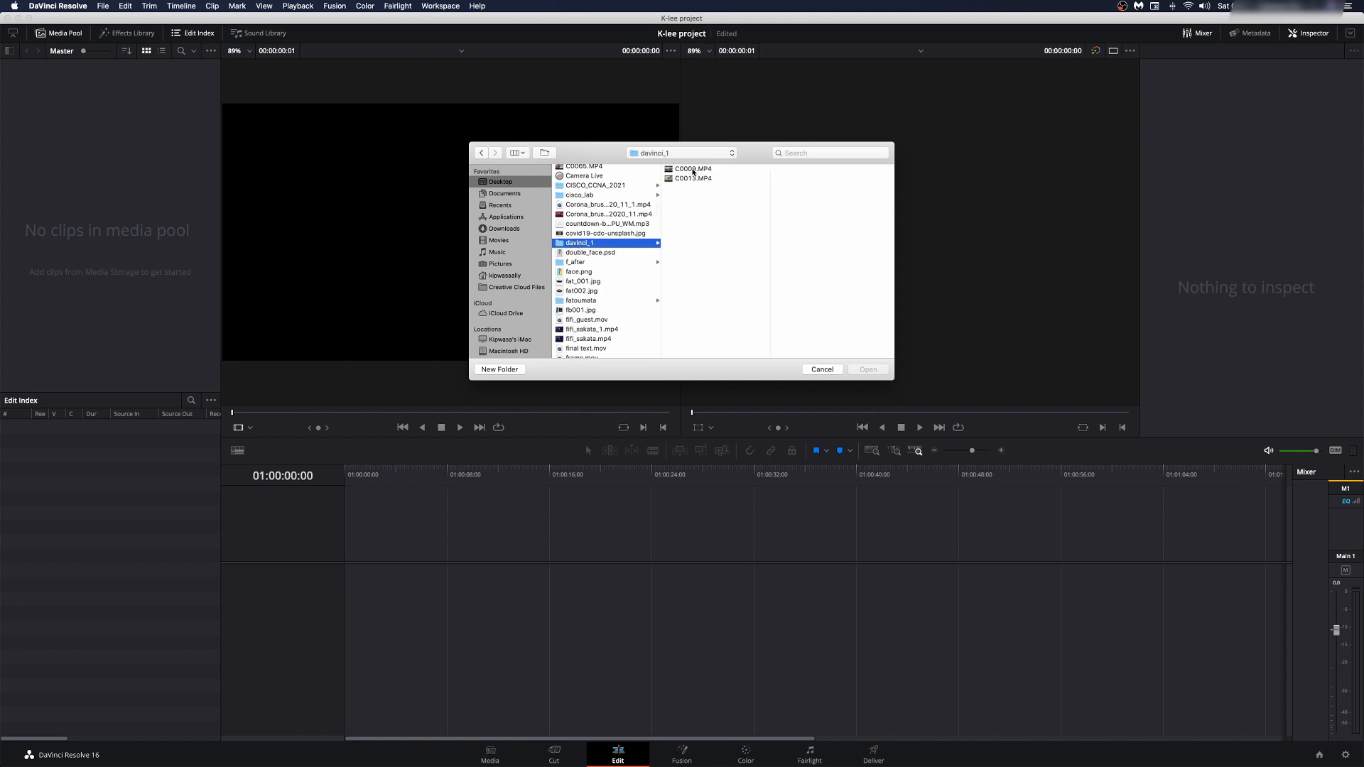
left_click(693, 170)
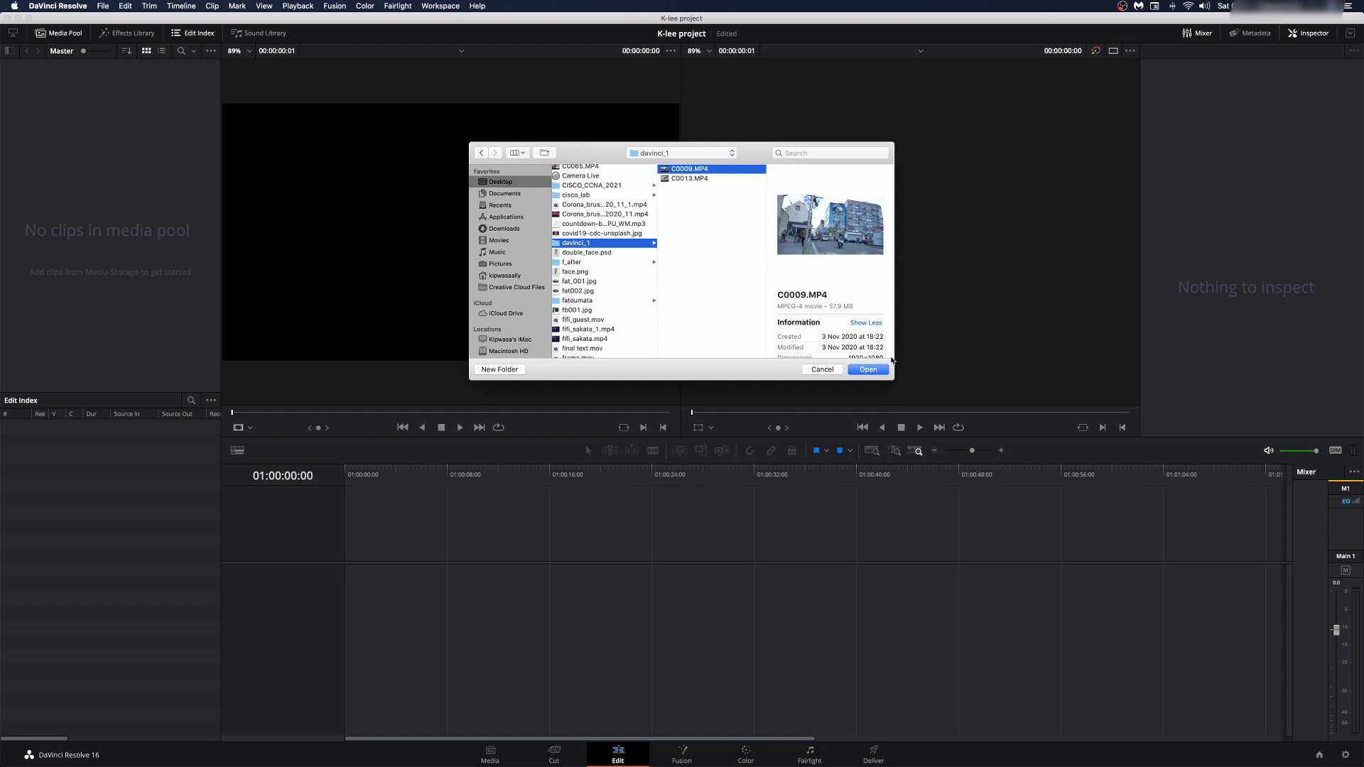
left_click(870, 369)
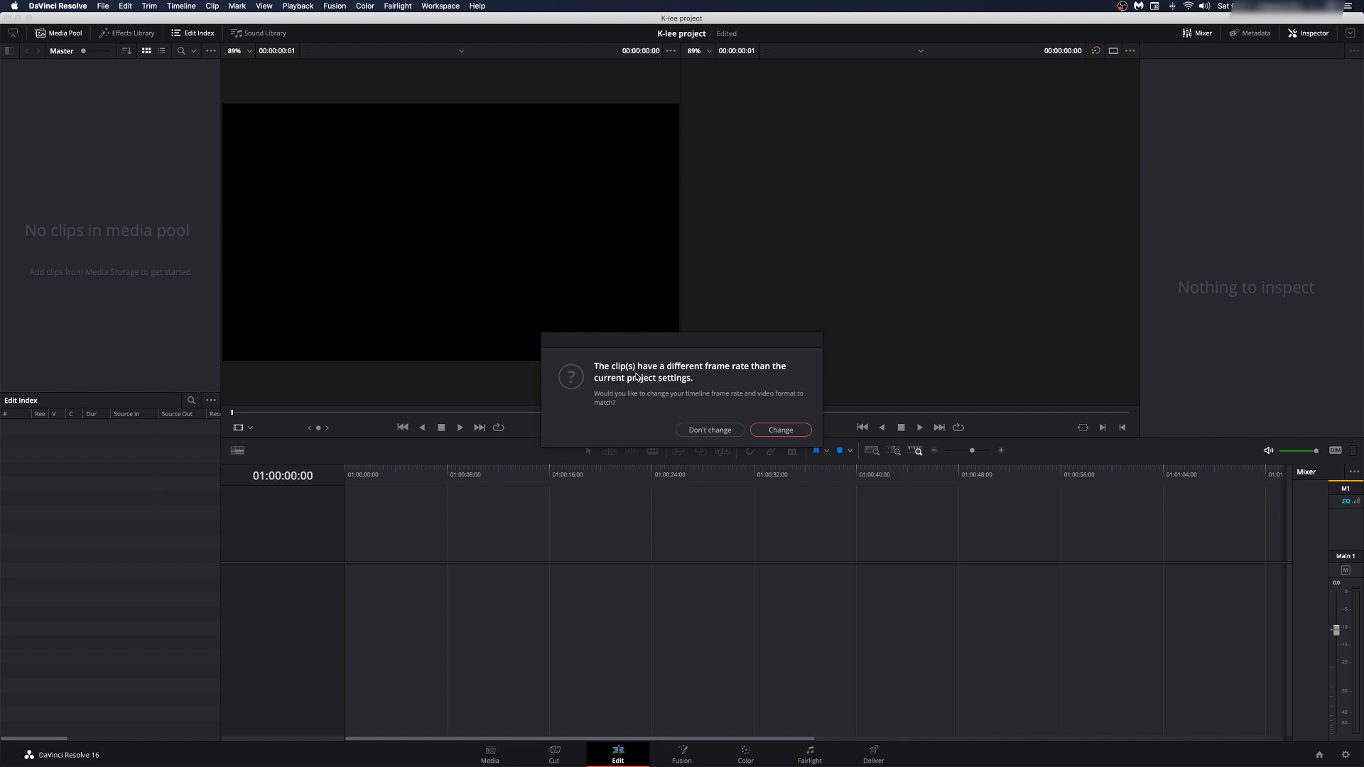
left_click(711, 431)
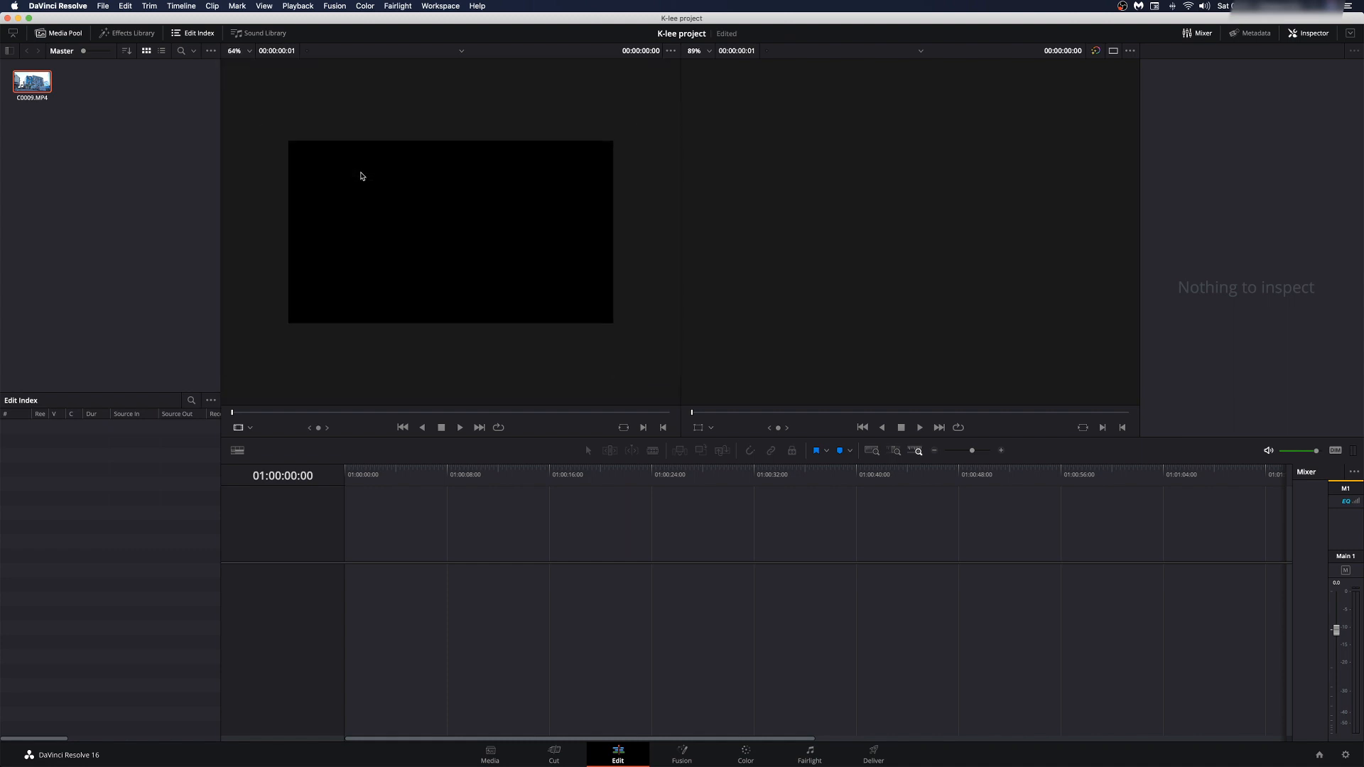
Step: Set the source viewer zoom to 75%
scroll(361, 176, "up", 3)
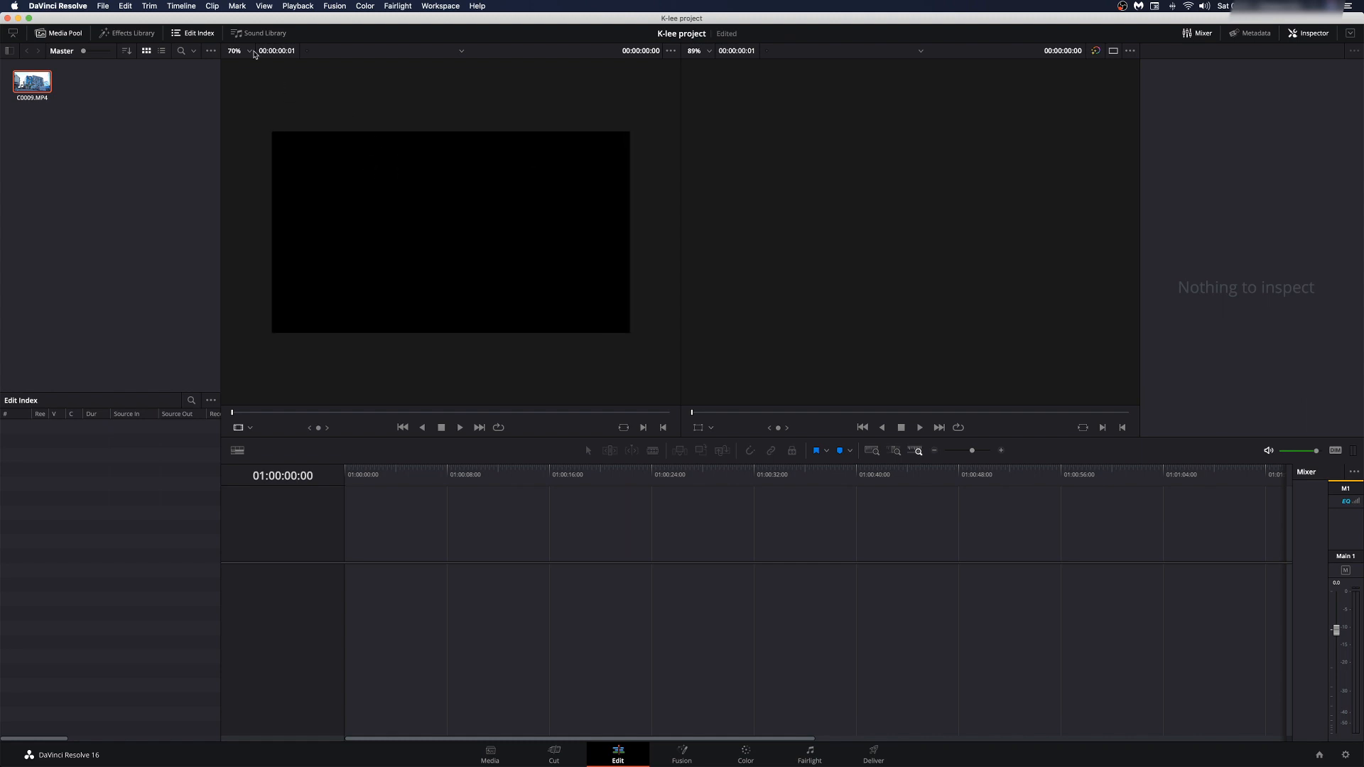
left_click(249, 51)
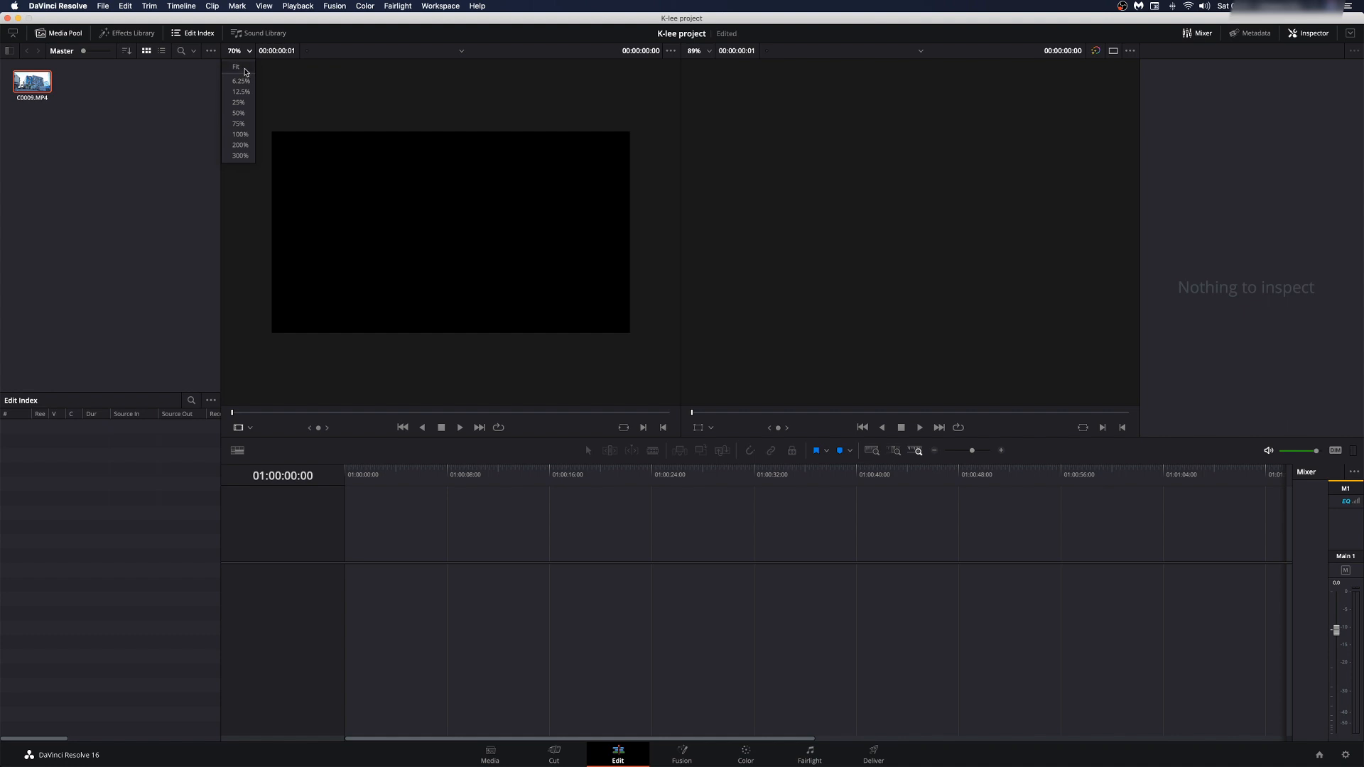
left_click(238, 66)
left_click(249, 52)
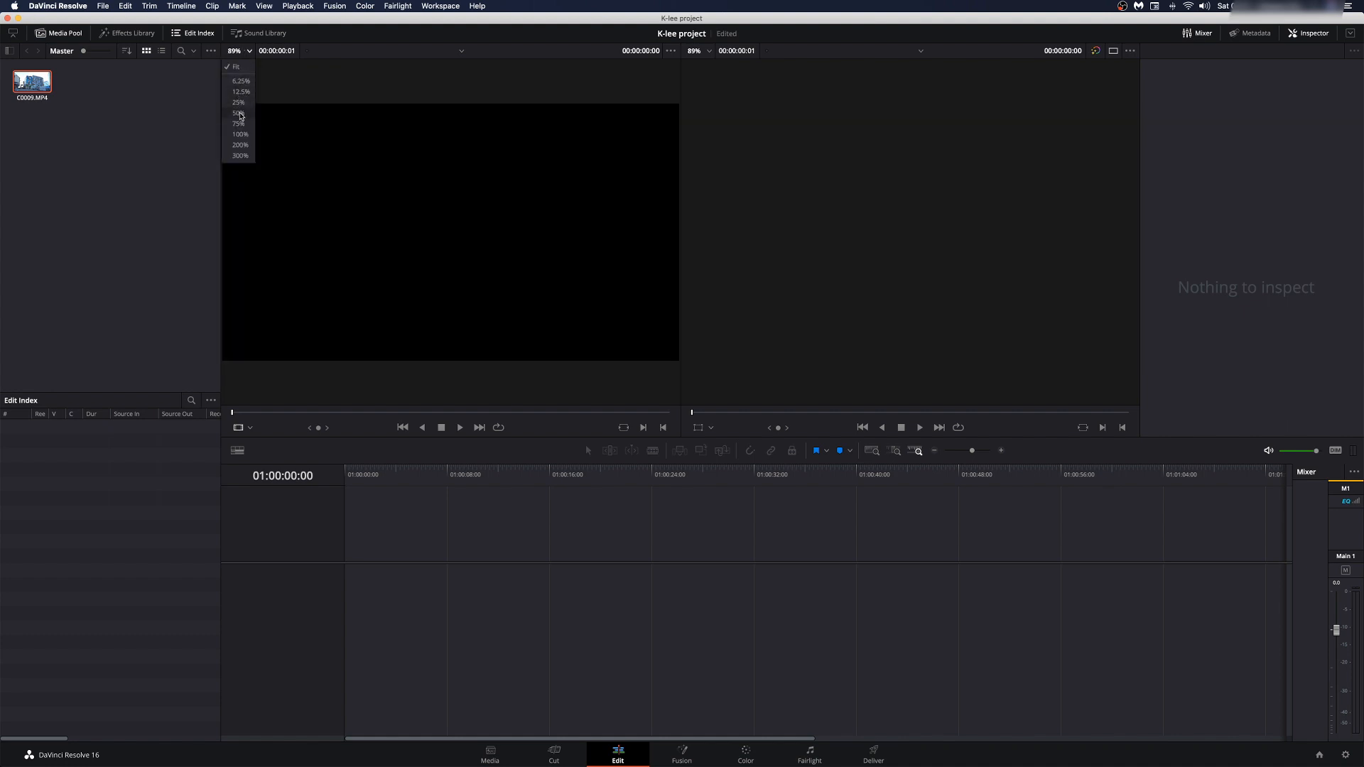
left_click(239, 113)
left_click(249, 51)
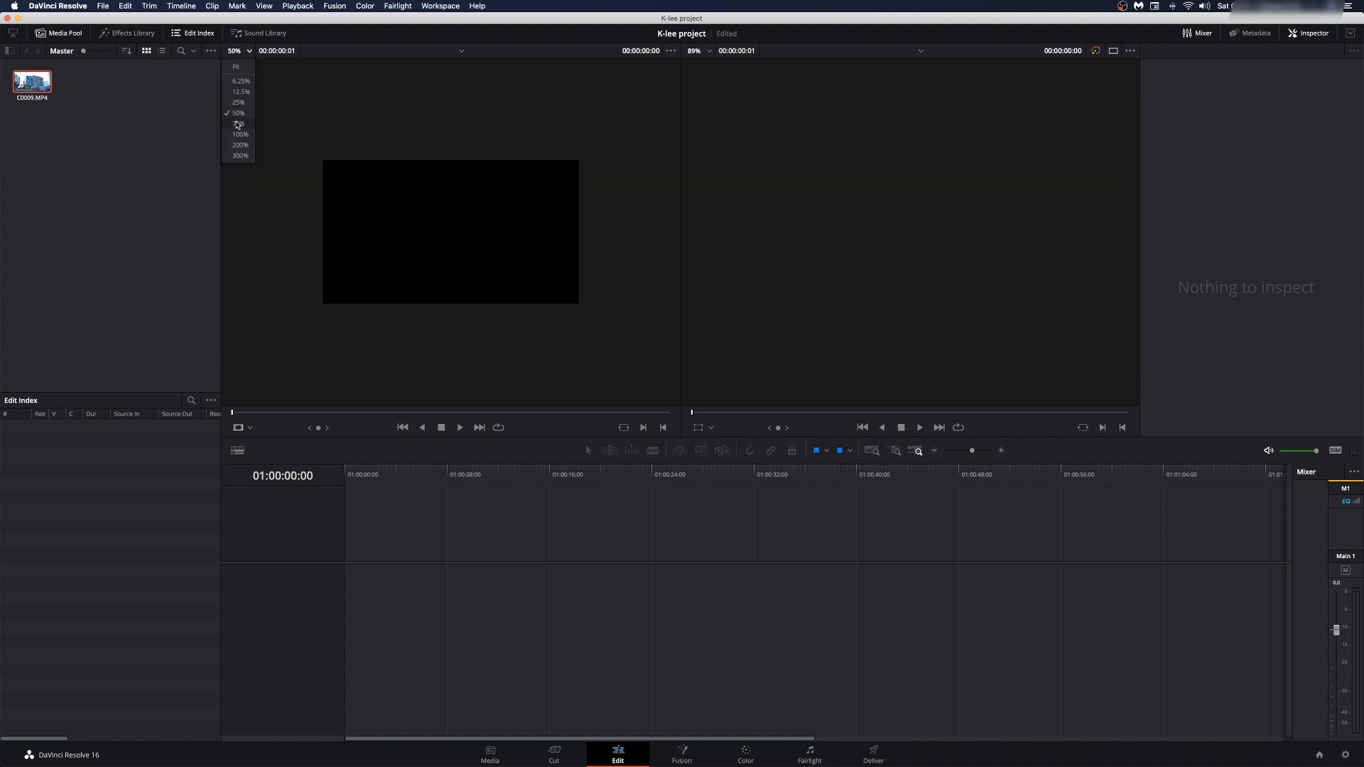
left_click(238, 123)
Step: Set the timeline viewer zoom to 25%
left_click(710, 52)
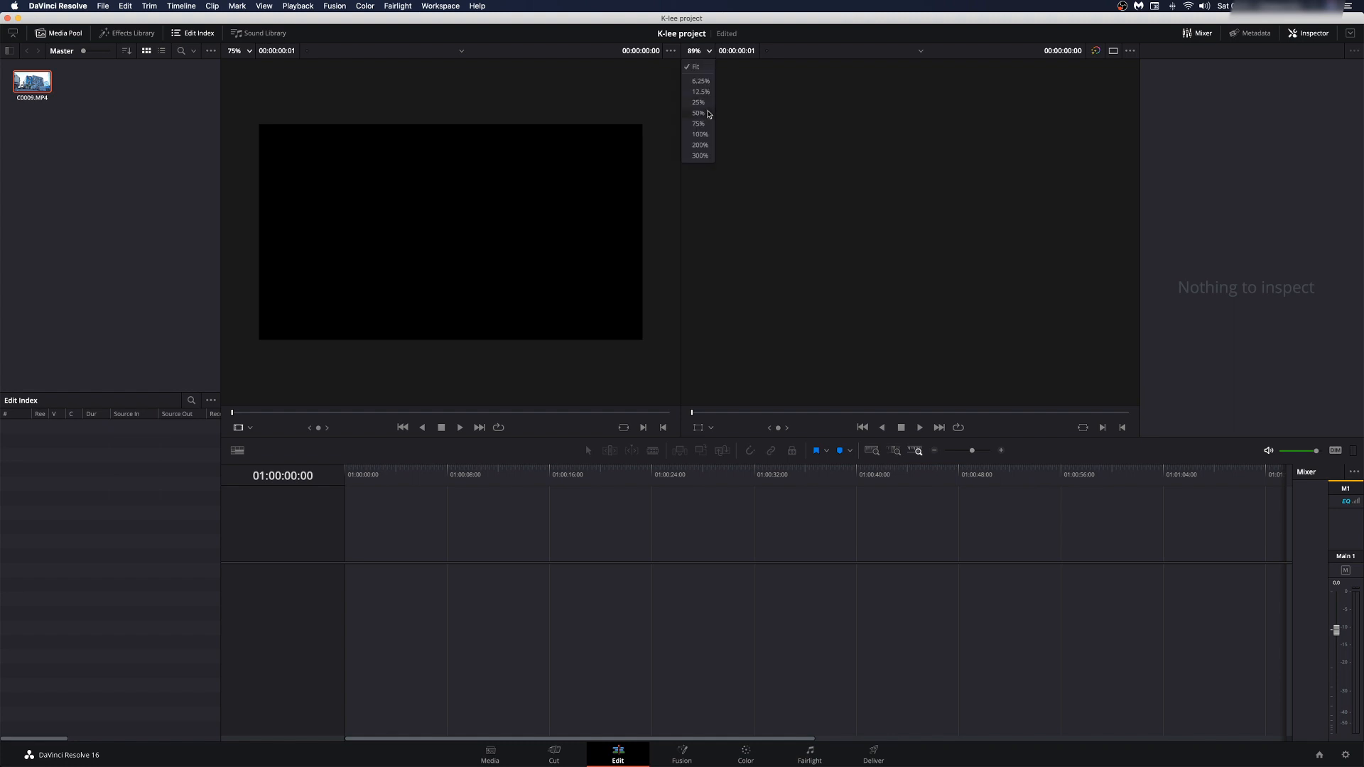
left_click(699, 113)
left_click(701, 51)
left_click(699, 102)
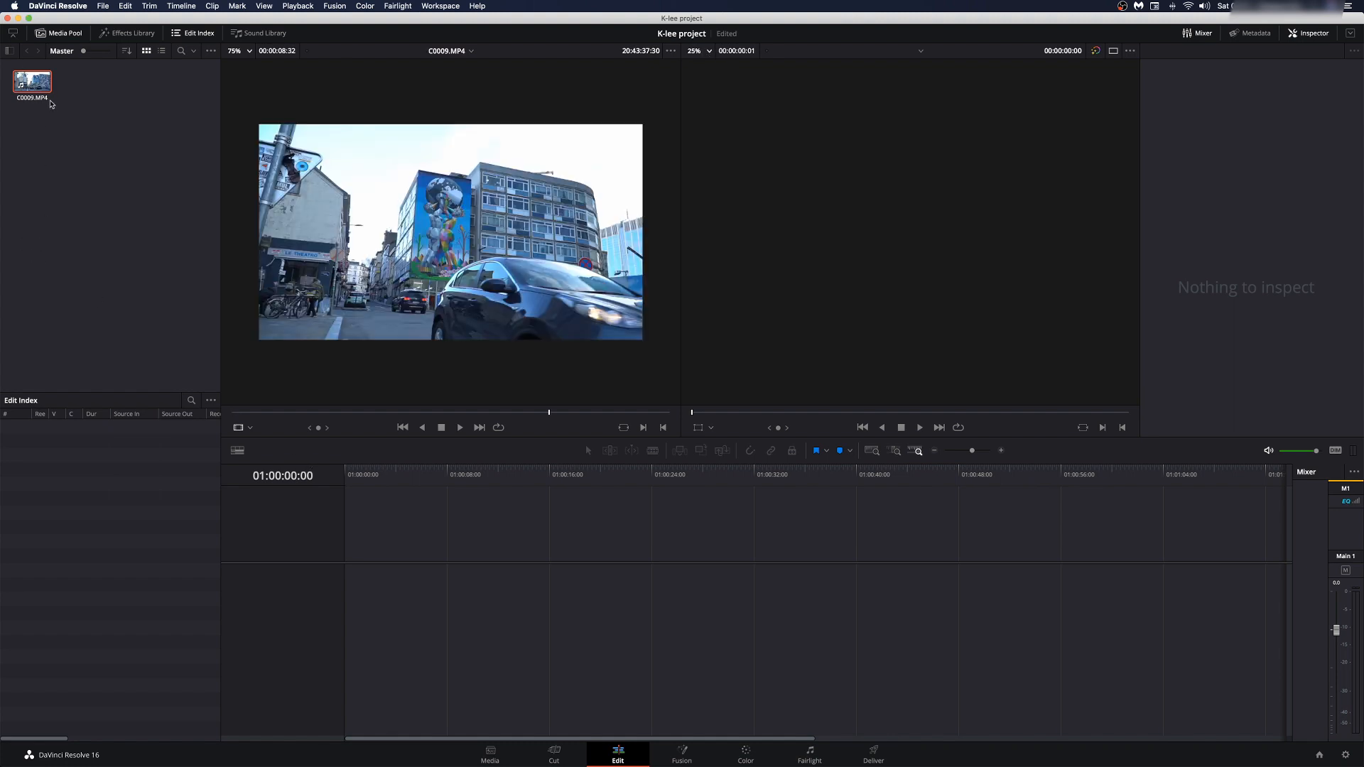
left_click(103, 7)
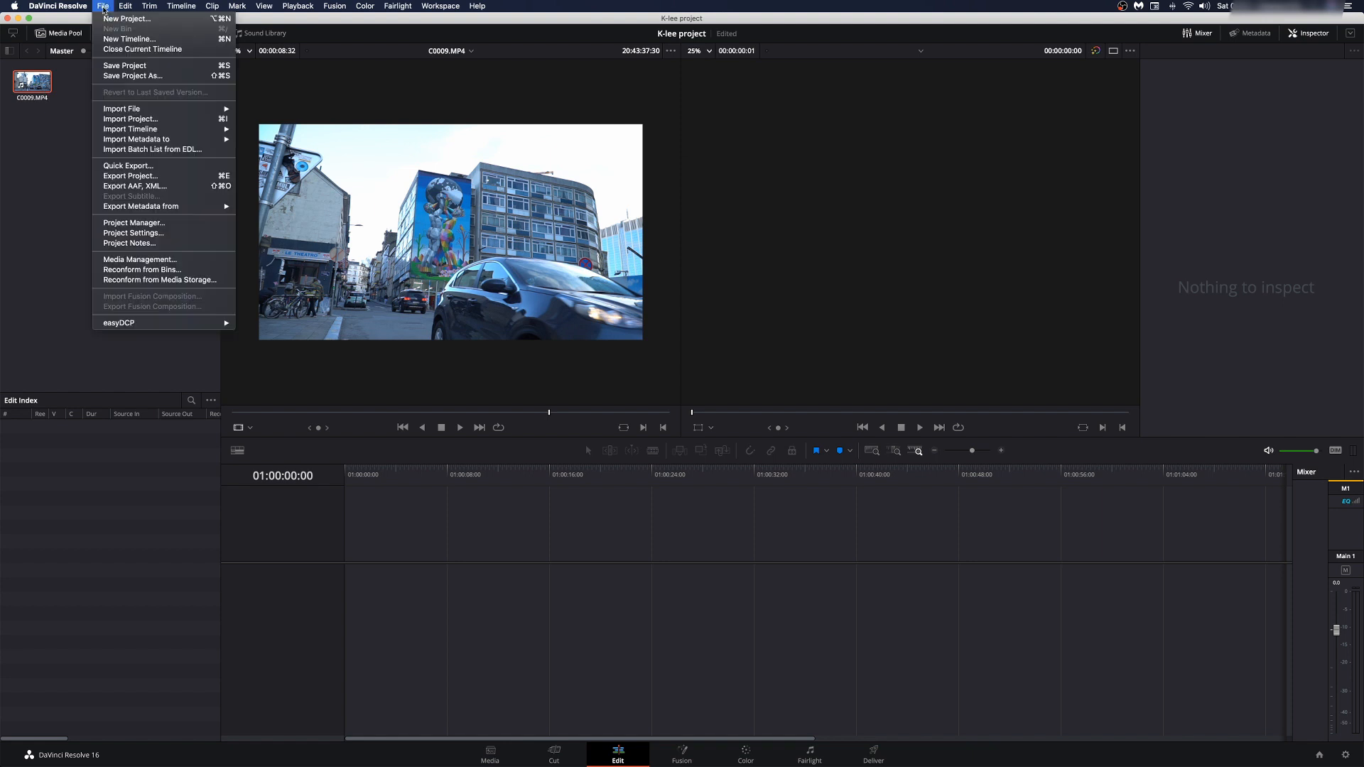
Step: Choose File > New Timeline to bring up settings with Timeline 1 proposed
left_click(127, 39)
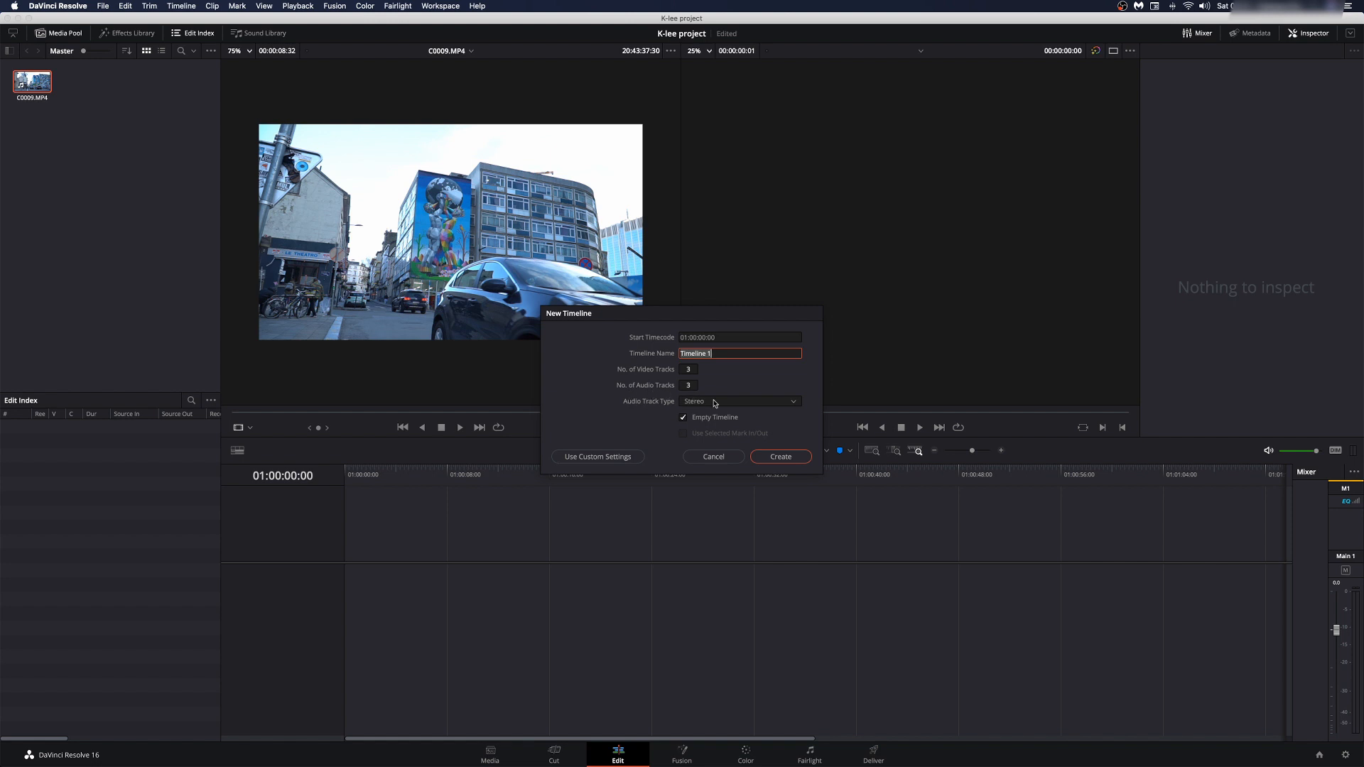
Step: Create Timeline 1 at 1920x1080, 24 fps, then scrub the source clip toward a start frame
left_click(589, 459)
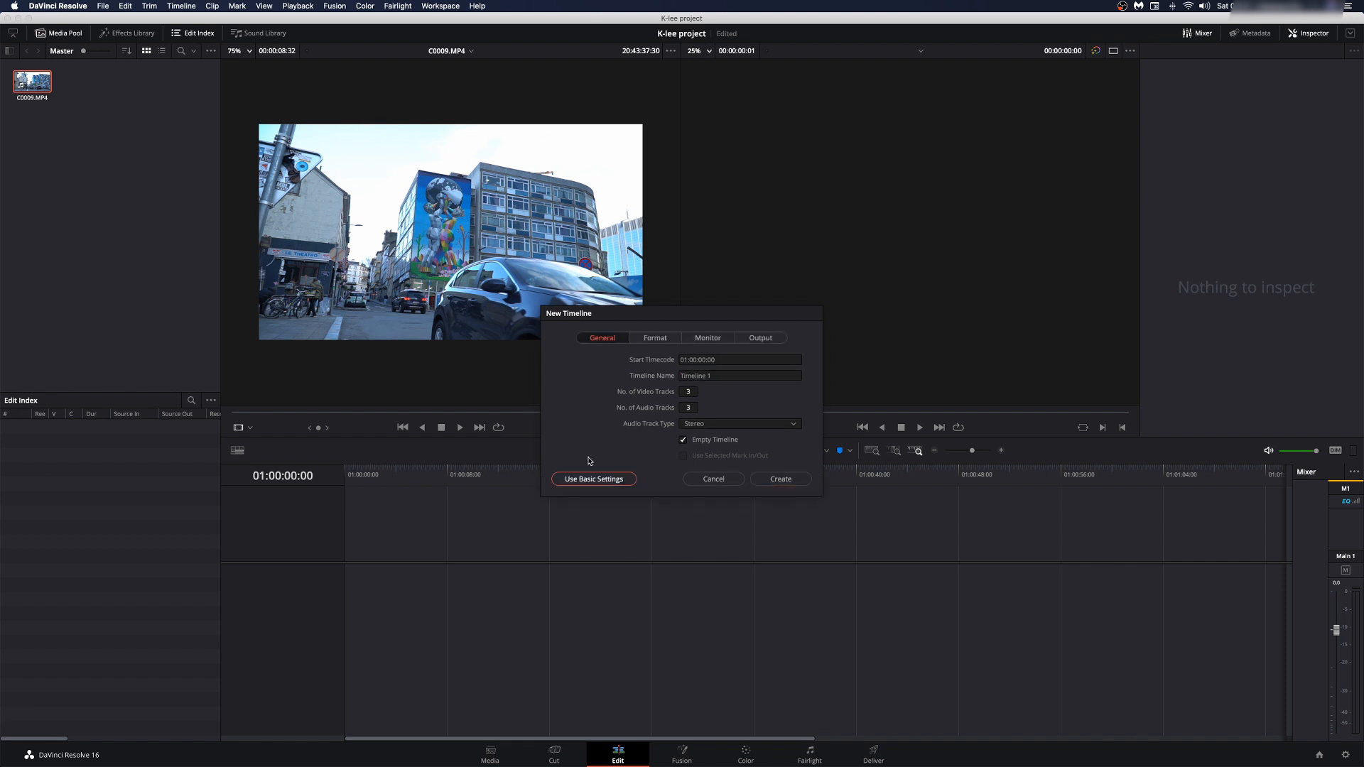
left_click(655, 338)
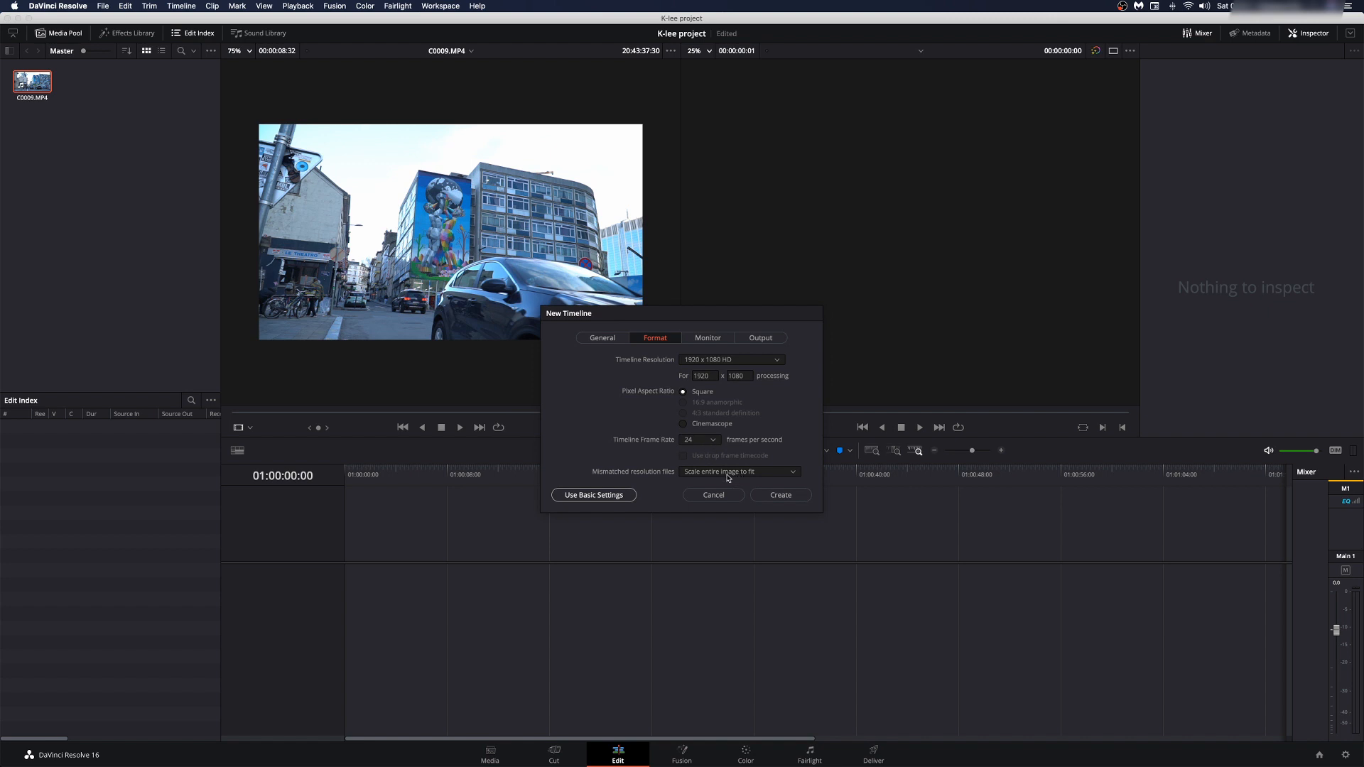
left_click(774, 495)
left_click(235, 413)
left_click_drag(235, 416, 314, 422)
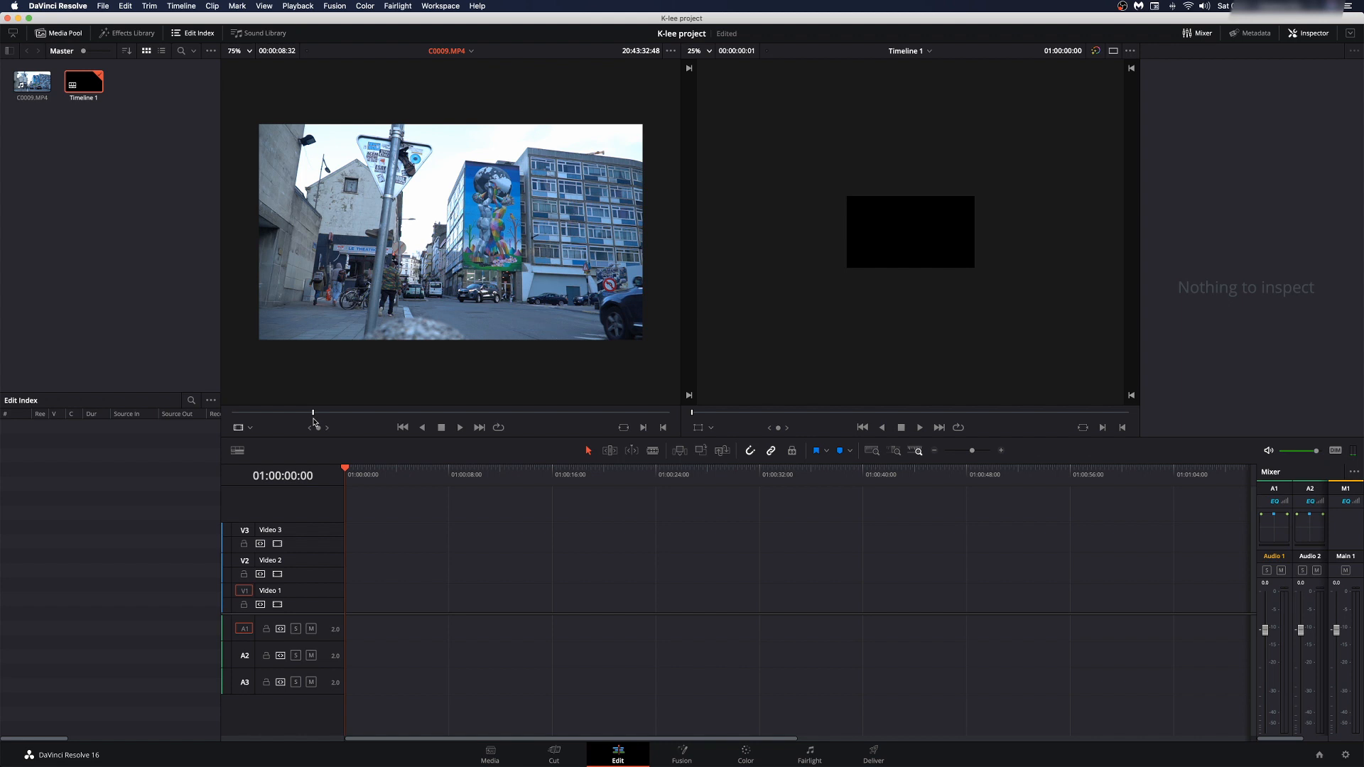
Step: Mark In and Out points on C0009.MP4 to select a 04:25-long section
key("i")
left_click(541, 415)
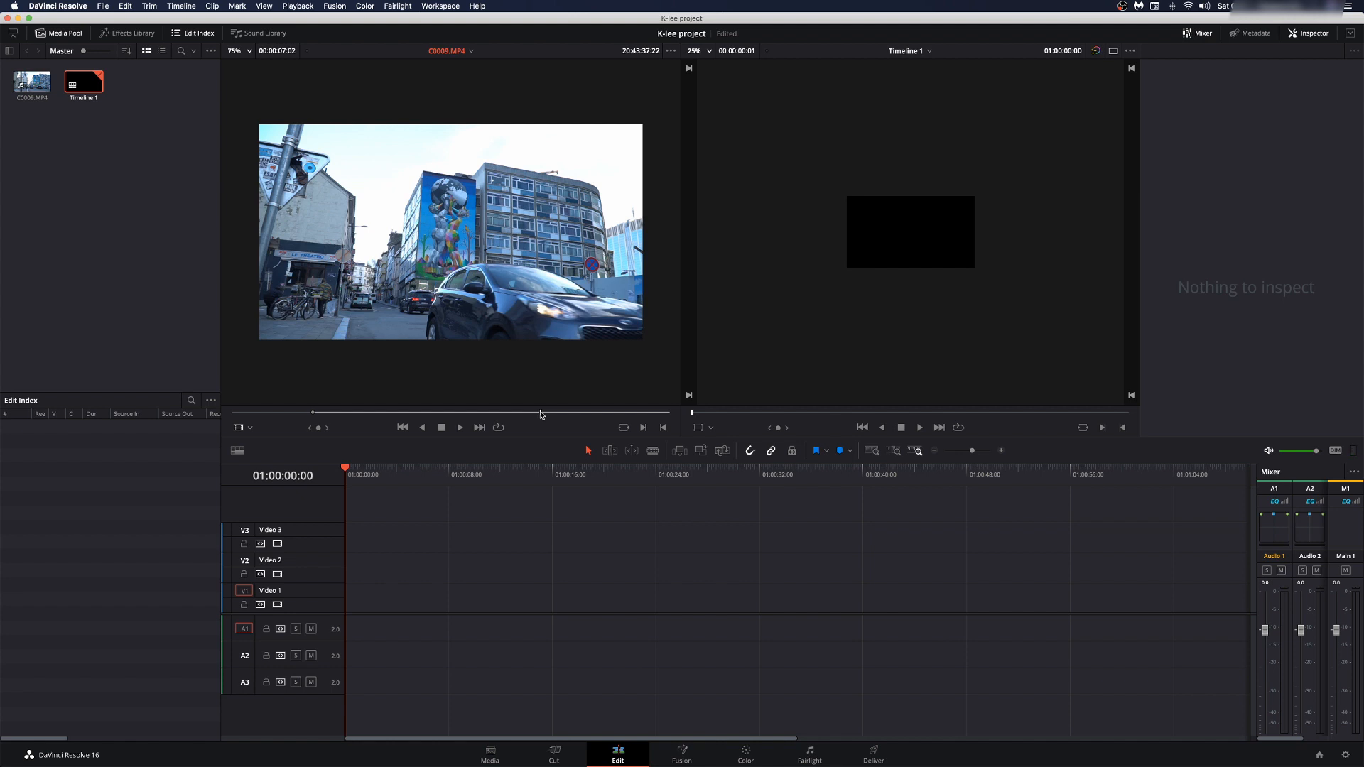
key("o")
mouse_move(452, 333)
left_click_drag(439, 395, 438, 591)
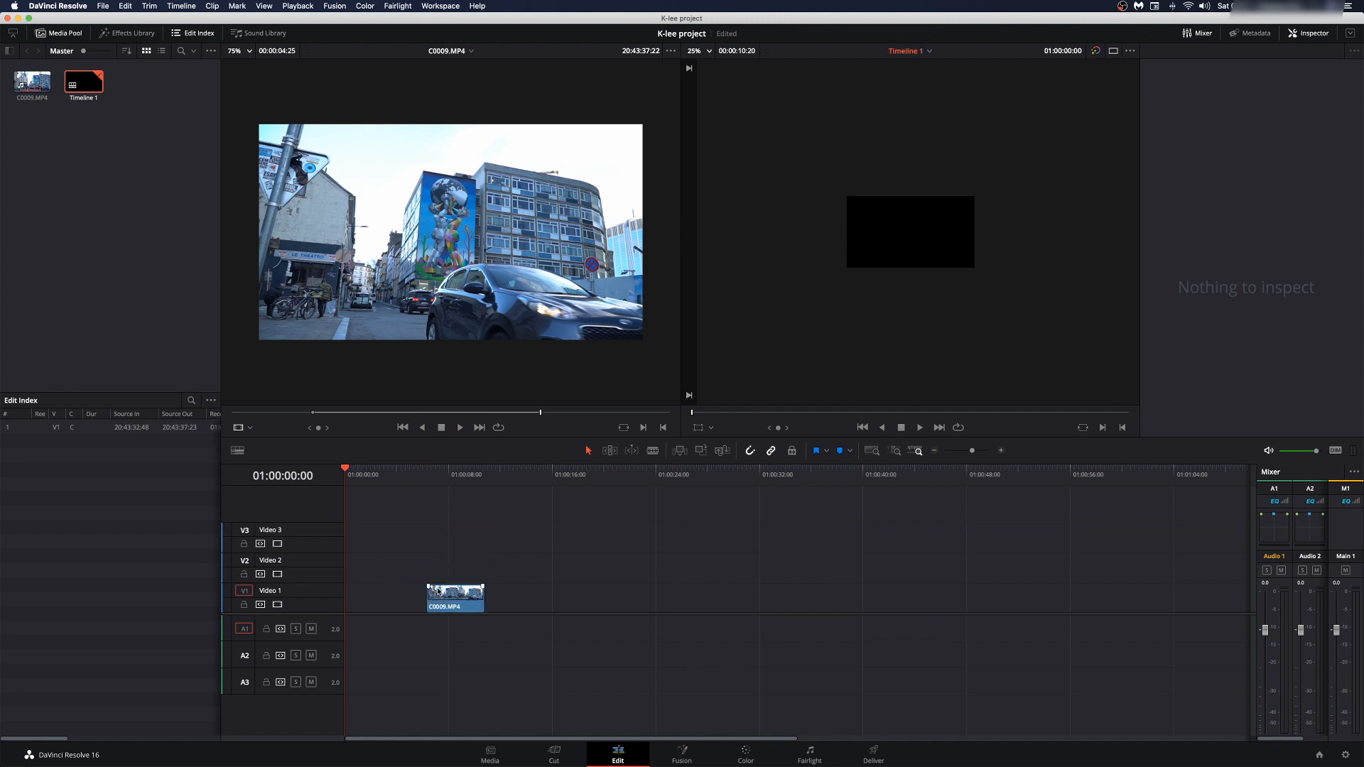
left_click(438, 478)
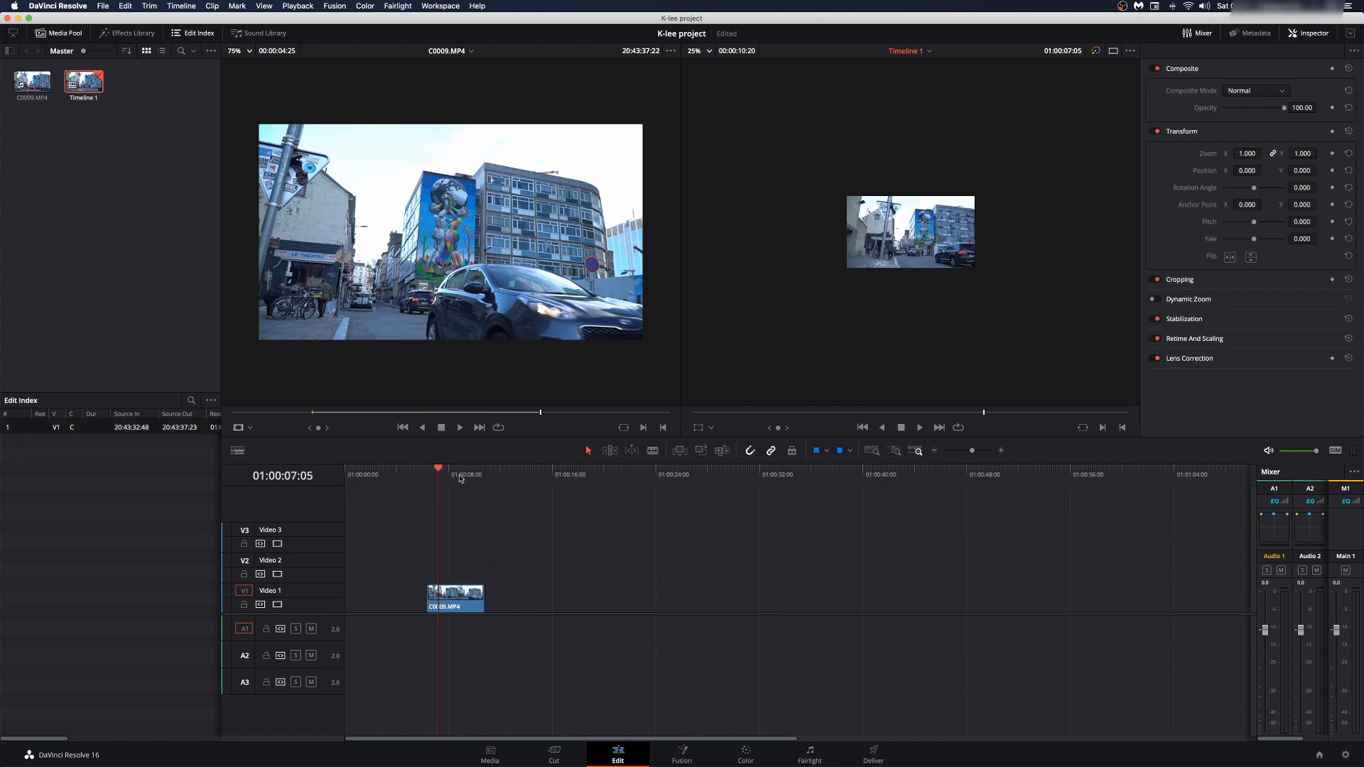
left_click_drag(439, 470, 478, 480)
scroll(889, 242, "up", 5)
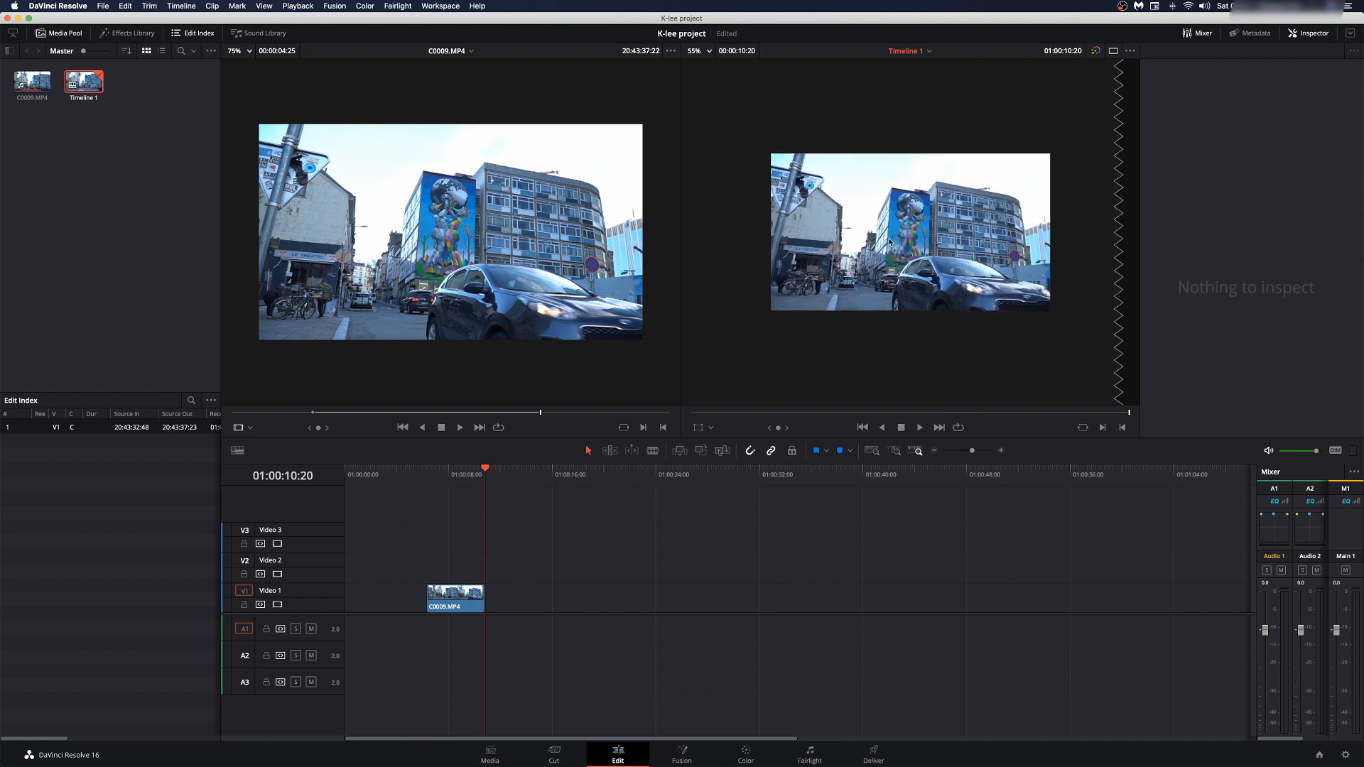
scroll(889, 241, "up", 4)
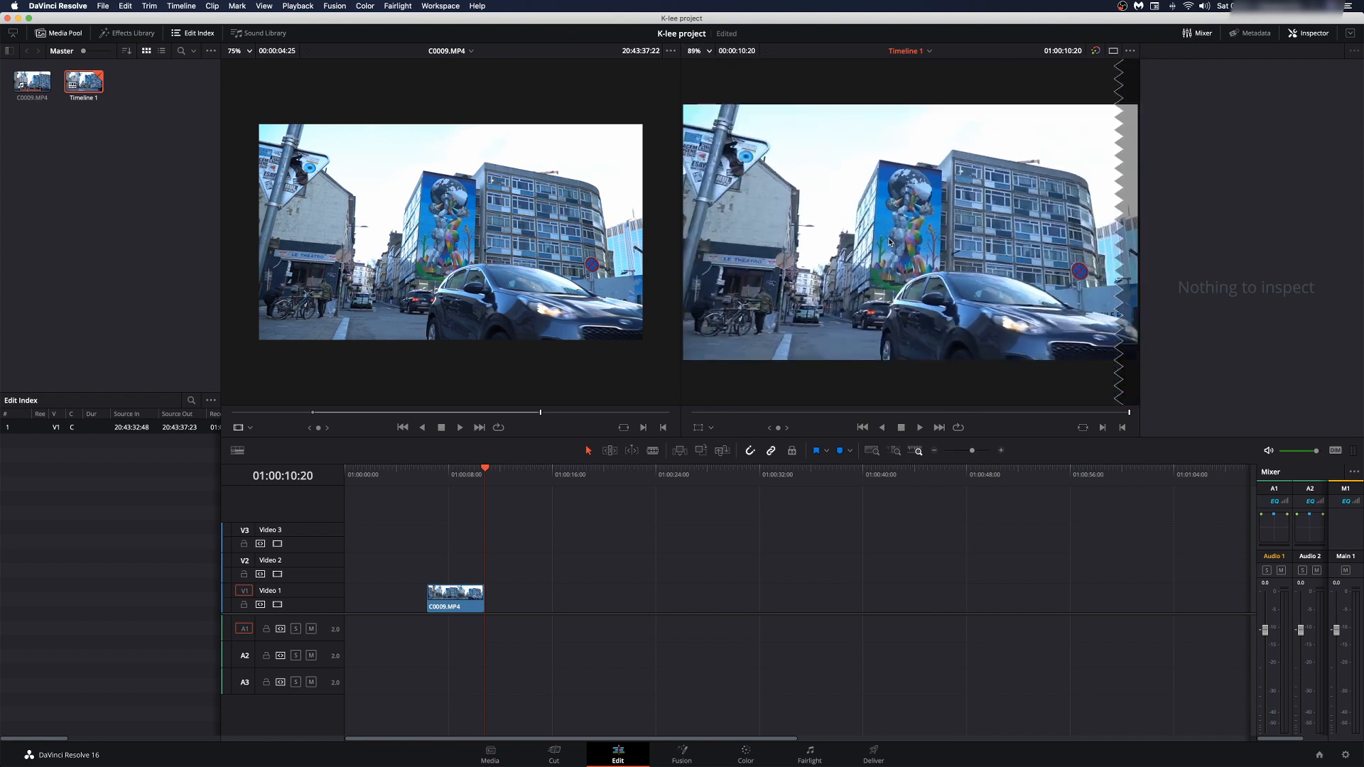
scroll(888, 242, "down", 5)
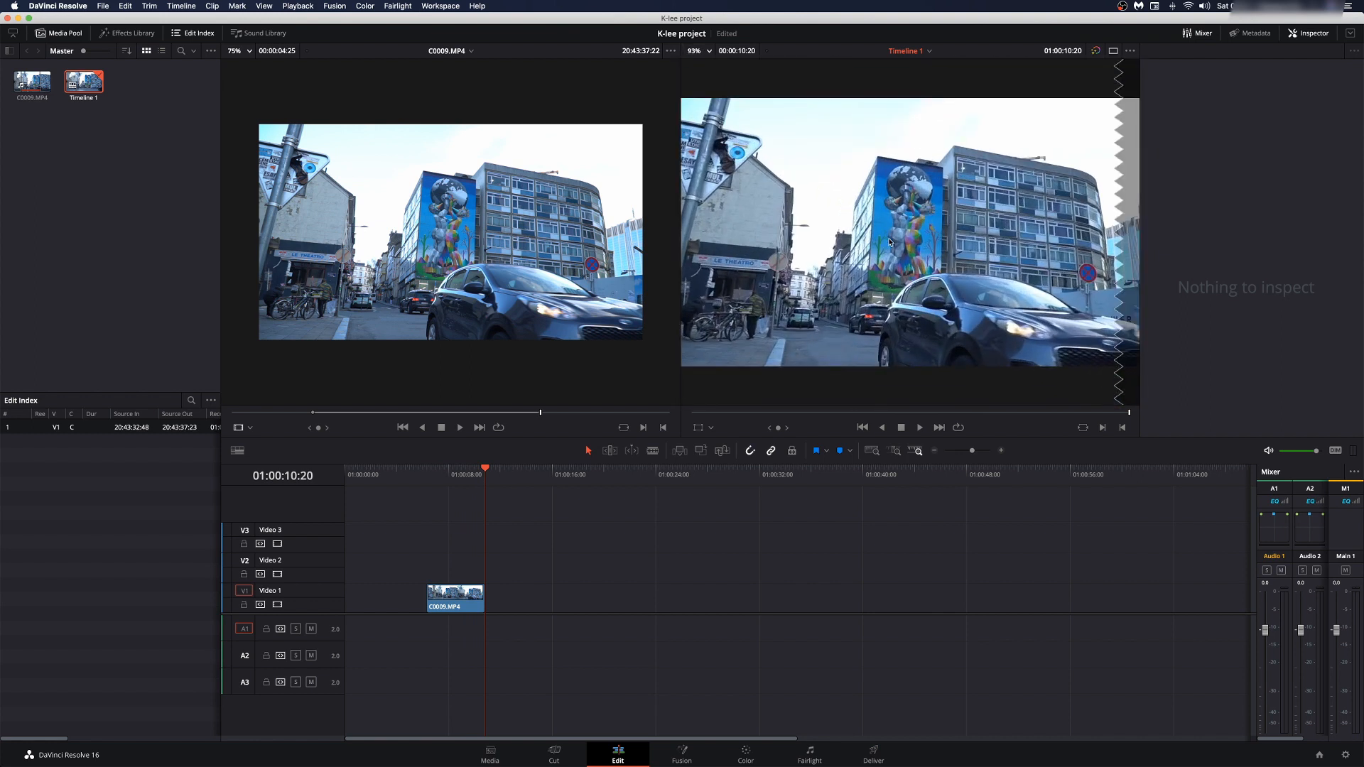
scroll(889, 241, "down", 1)
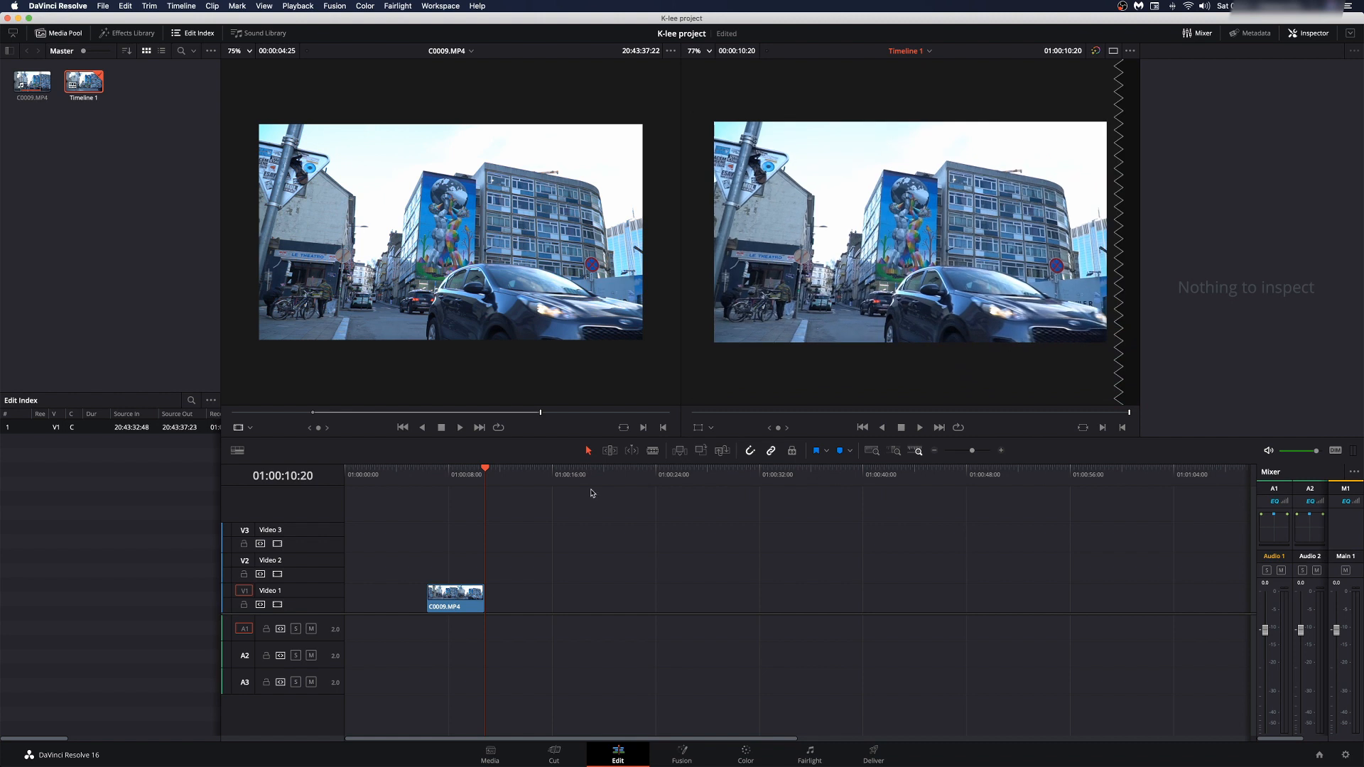
left_click(438, 485)
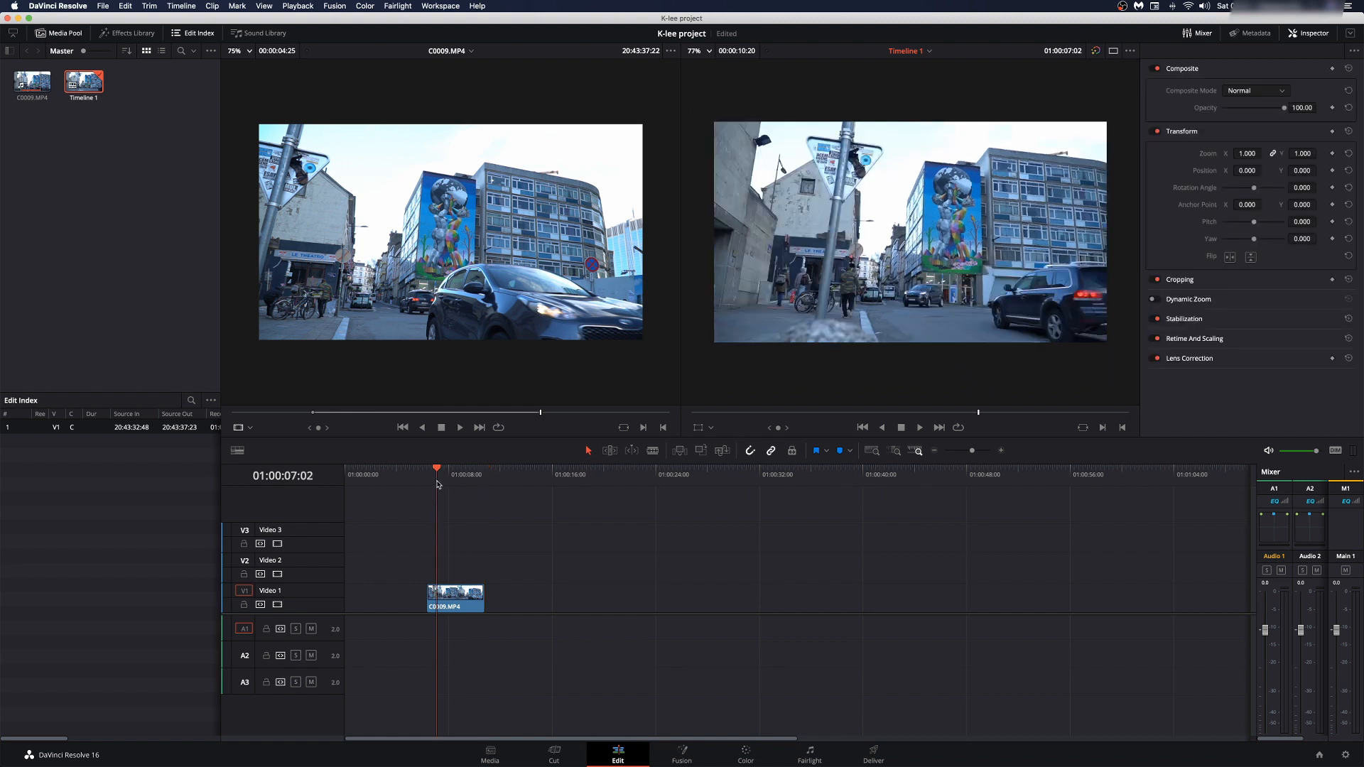
key("space")
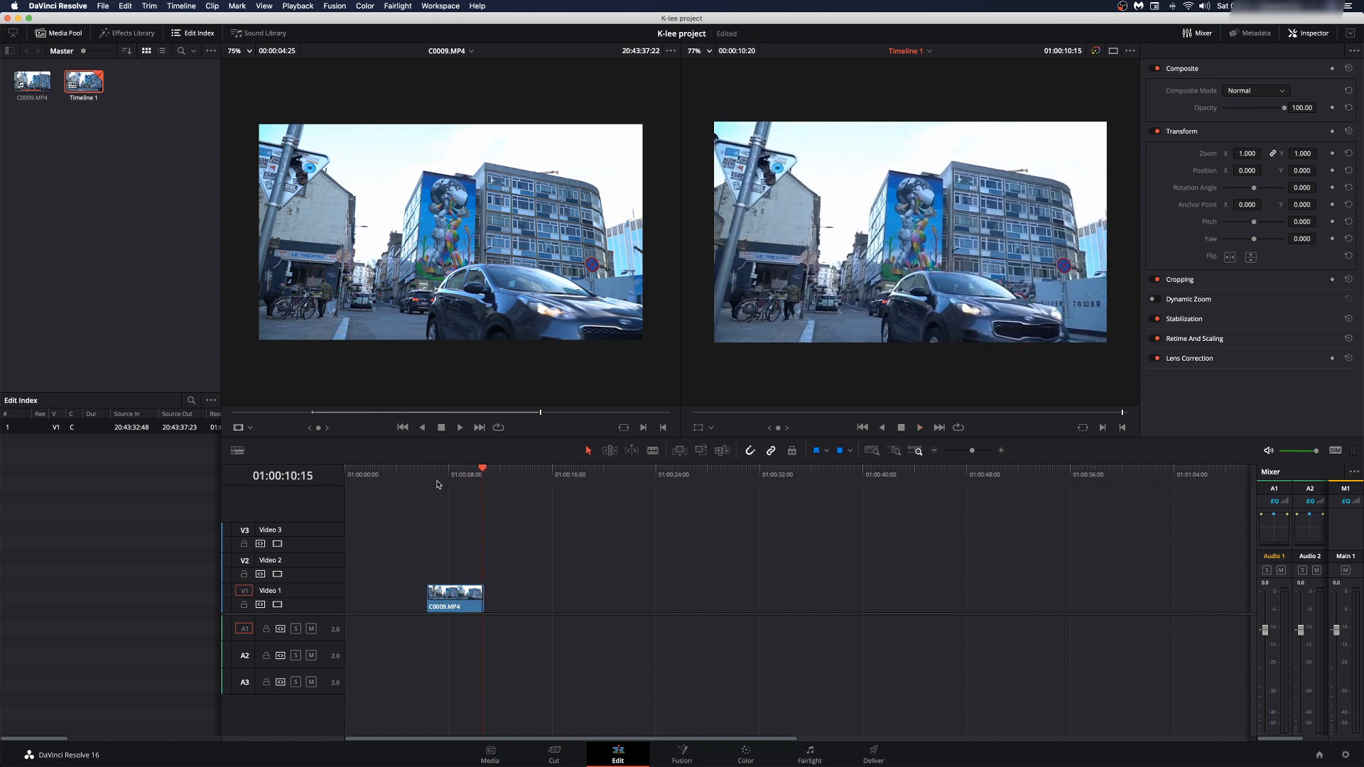
key("Delete")
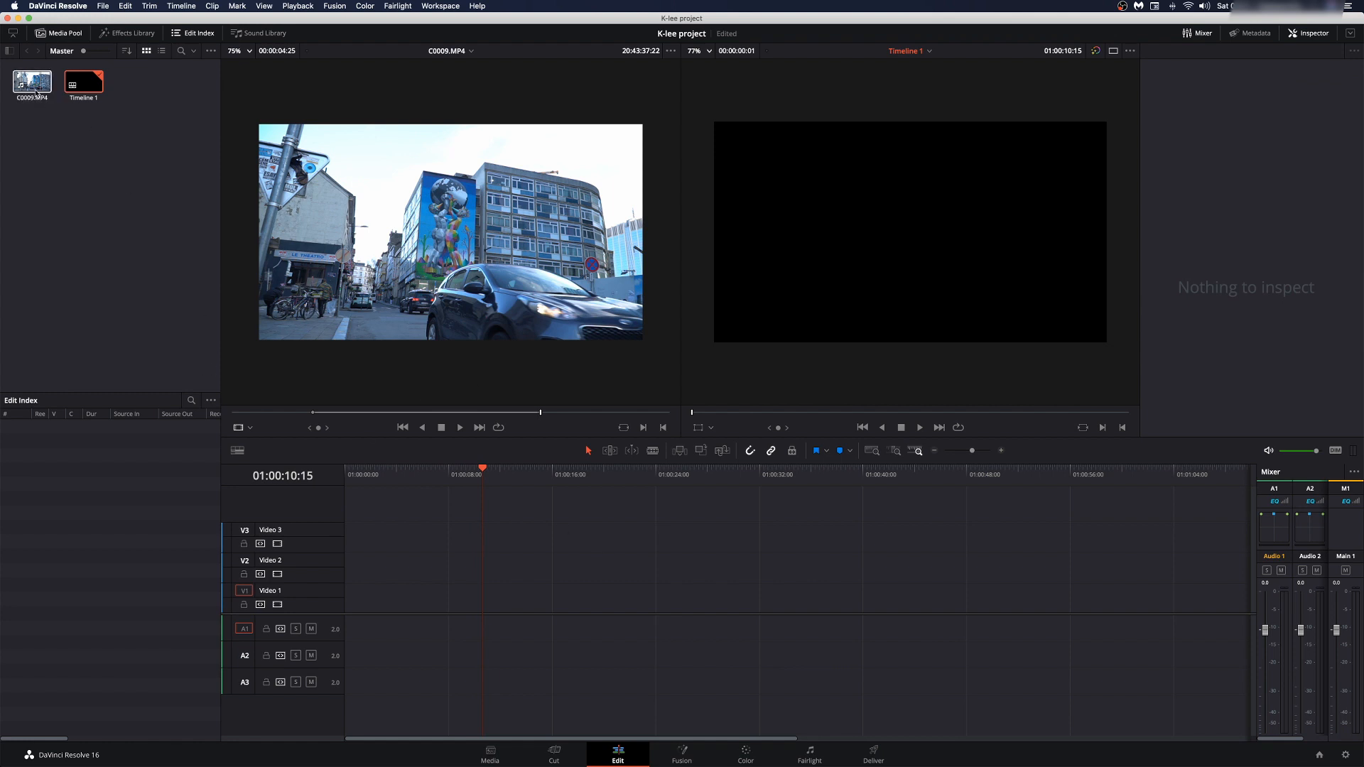
Step: Select C0009.MP4 and drag the thumbnail size slider right to enlarge media pool thumbnails
mouse_move(281, 181)
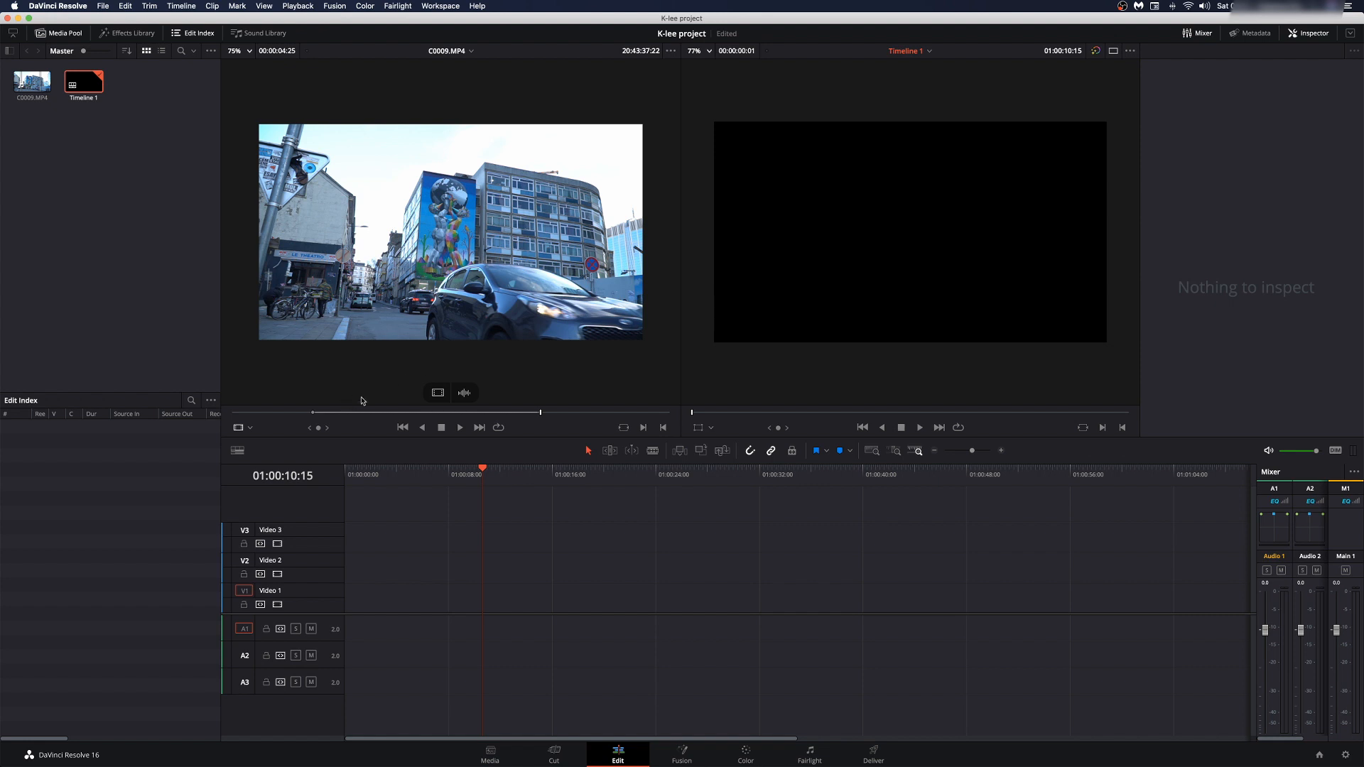
left_click(23, 85)
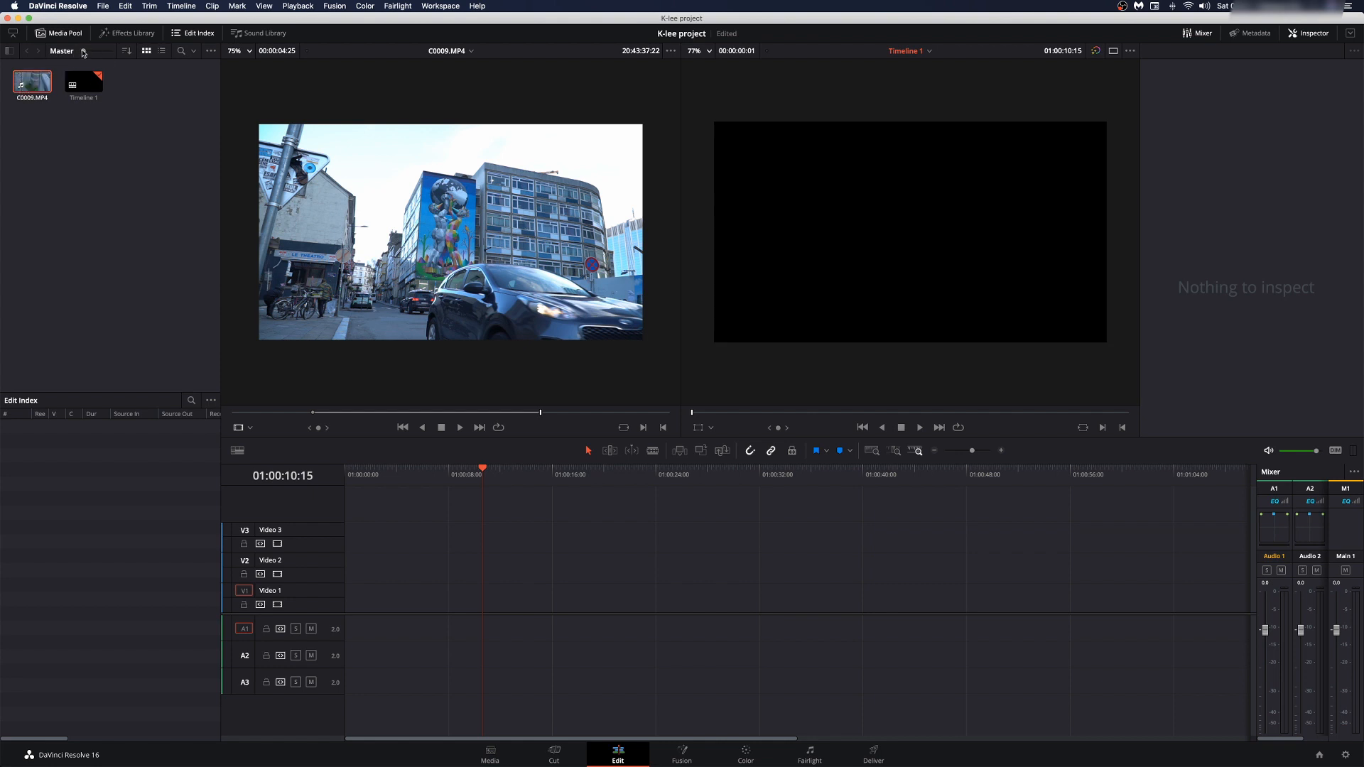
left_click_drag(83, 52, 88, 54)
left_click_drag(95, 52, 99, 52)
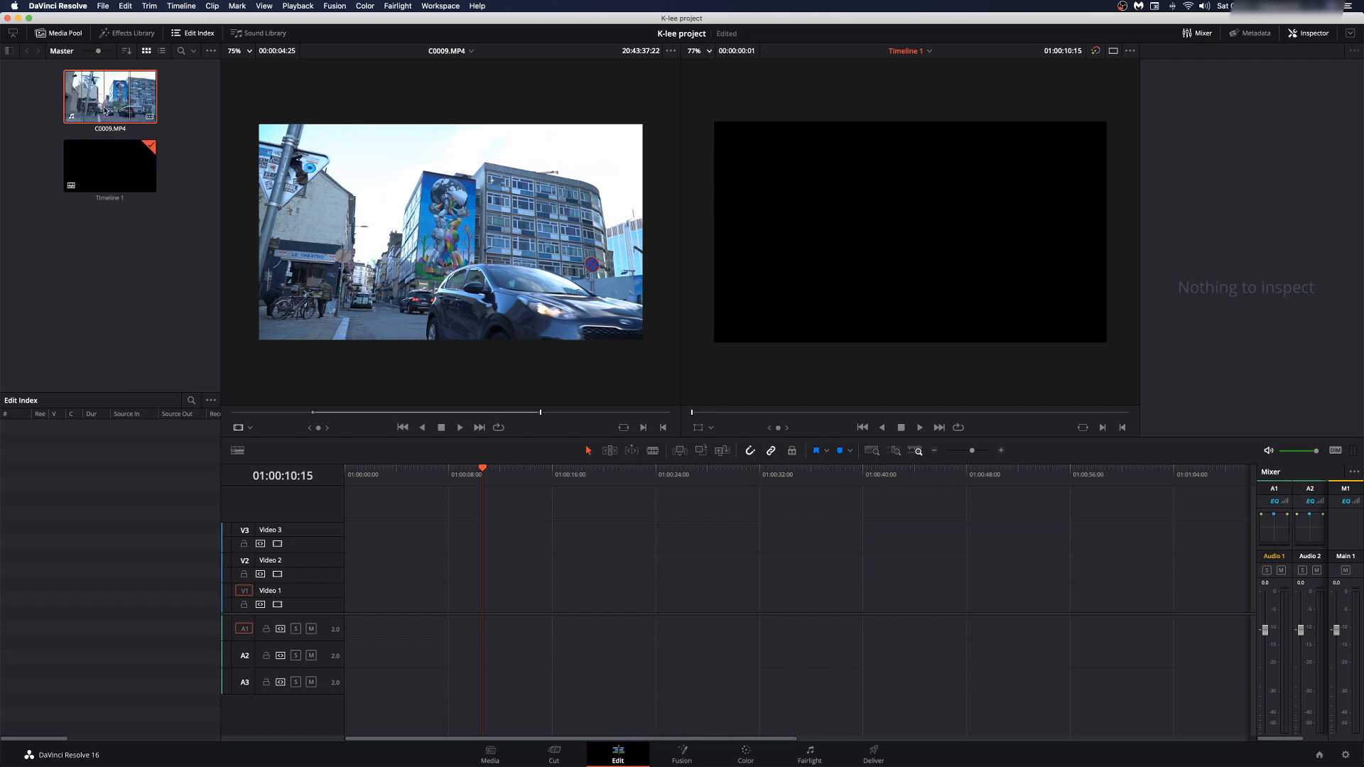
Step: Drag C0009.MP4 onto V1/A1 of Timeline 1, play it, and return the playhead to its start
left_click_drag(104, 111, 458, 612)
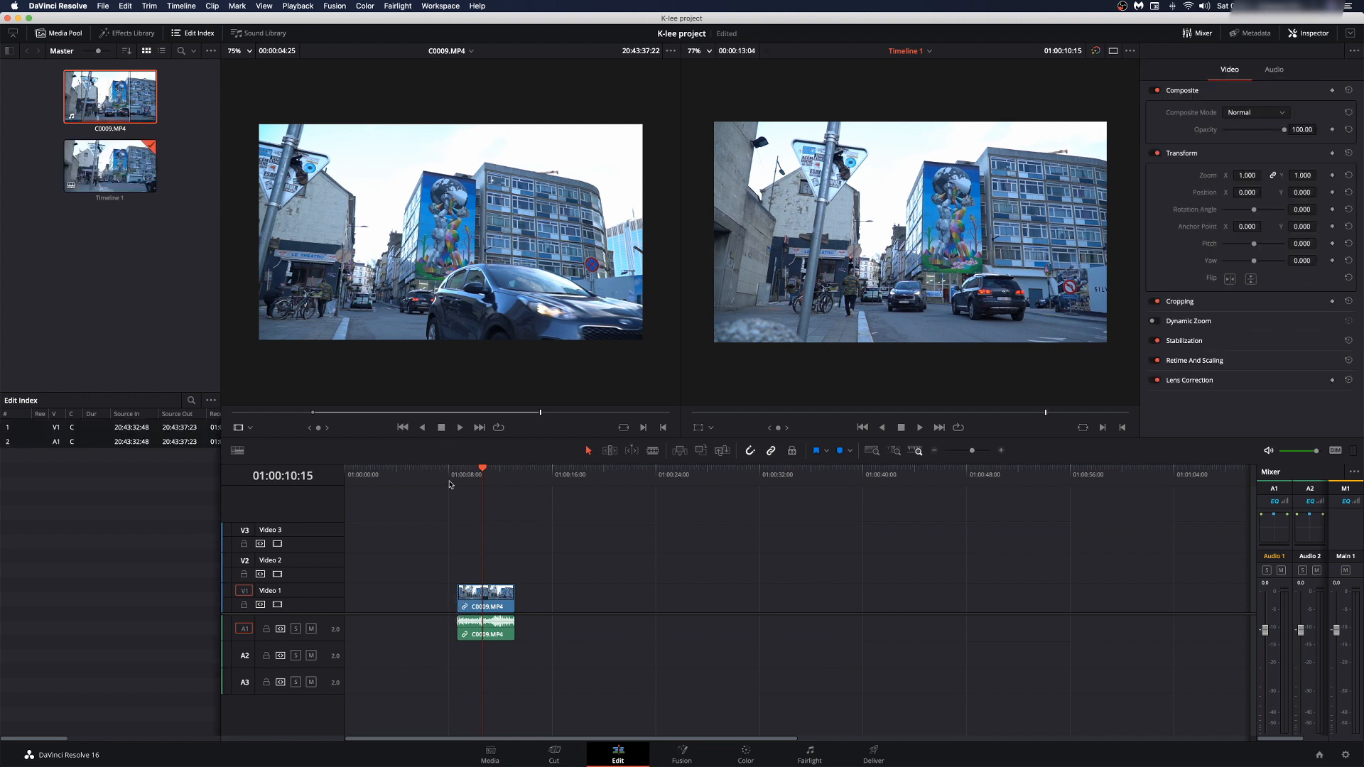
key("Up")
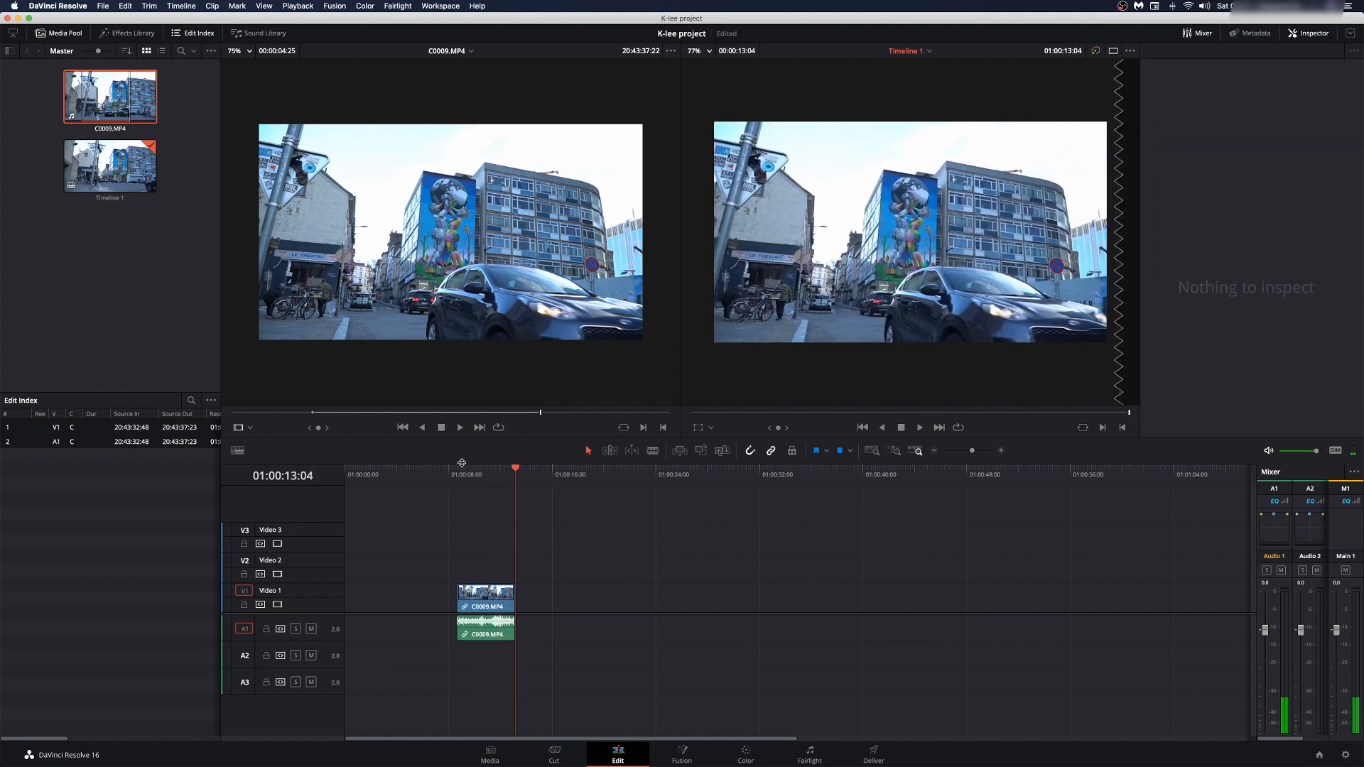
left_click(455, 489)
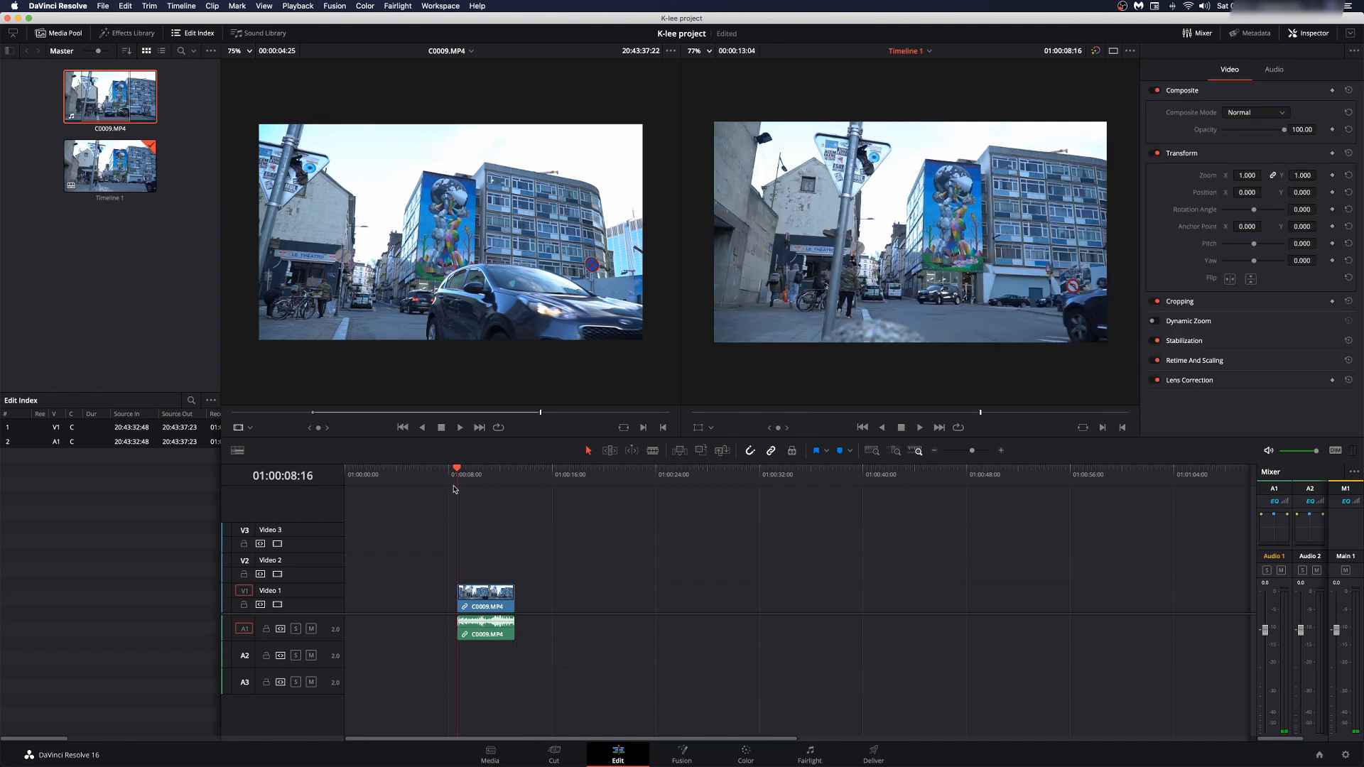